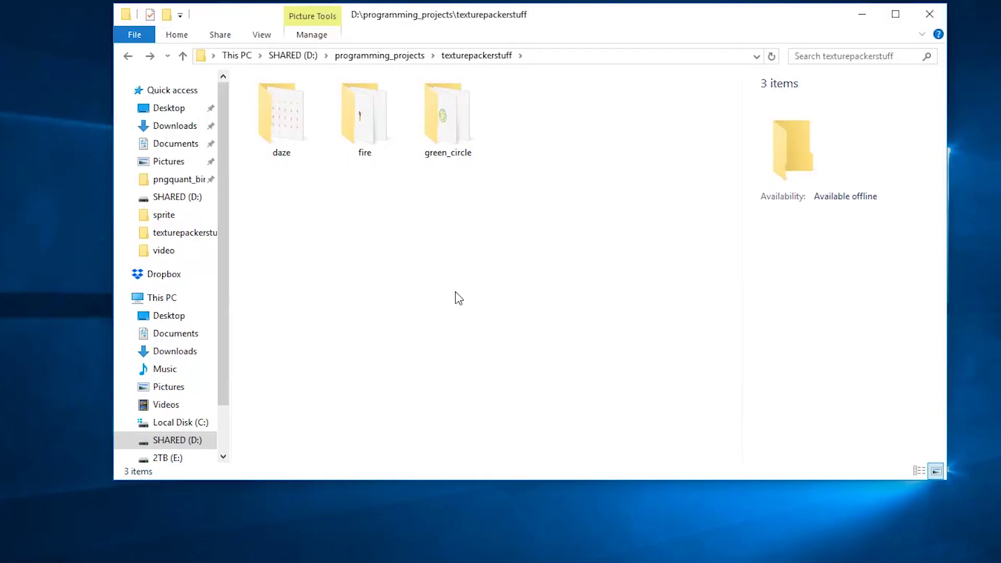
# - Open the daze folder and view the daze.png sprite sheet
pyautogui.doubleClick(292, 156)
pyautogui.doubleClick(277, 123)
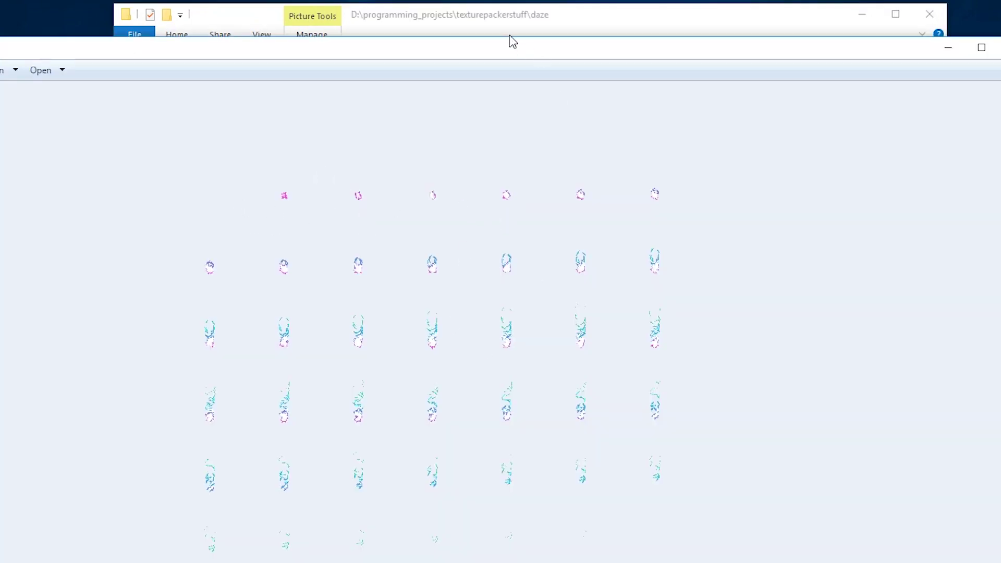
pyautogui.click(507, 24)
# - Open a Command Prompt window in the daze folder and centre it
pyautogui.click(427, 218)
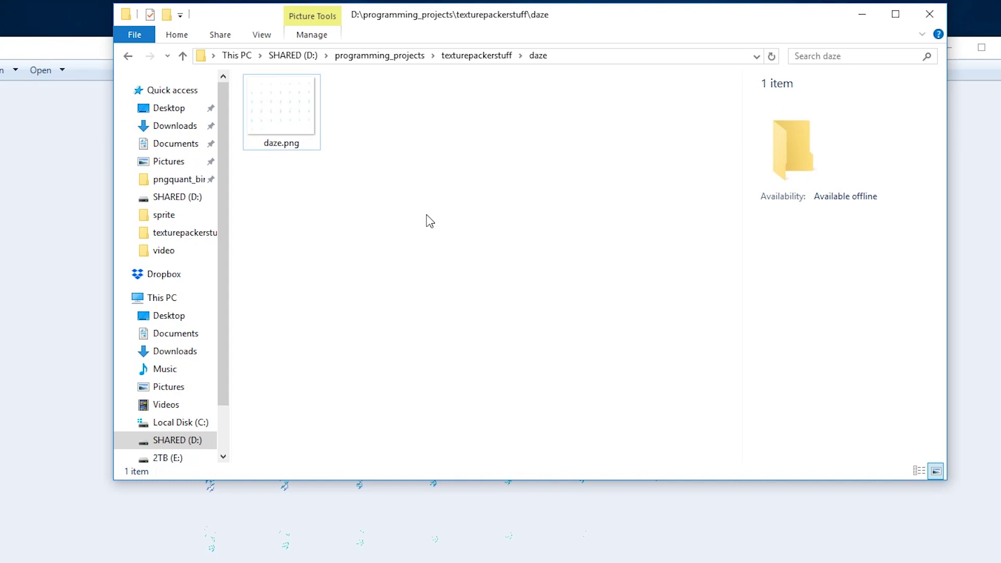
pyautogui.rightClick(426, 218)
pyautogui.click(509, 339)
pyautogui.moveTo(313, 88); pyautogui.dragTo(603, 242)
# - Run convert daze.png -crop 100x100 daze0%d.png to split the sheet into frames
pyautogui.write('convert')
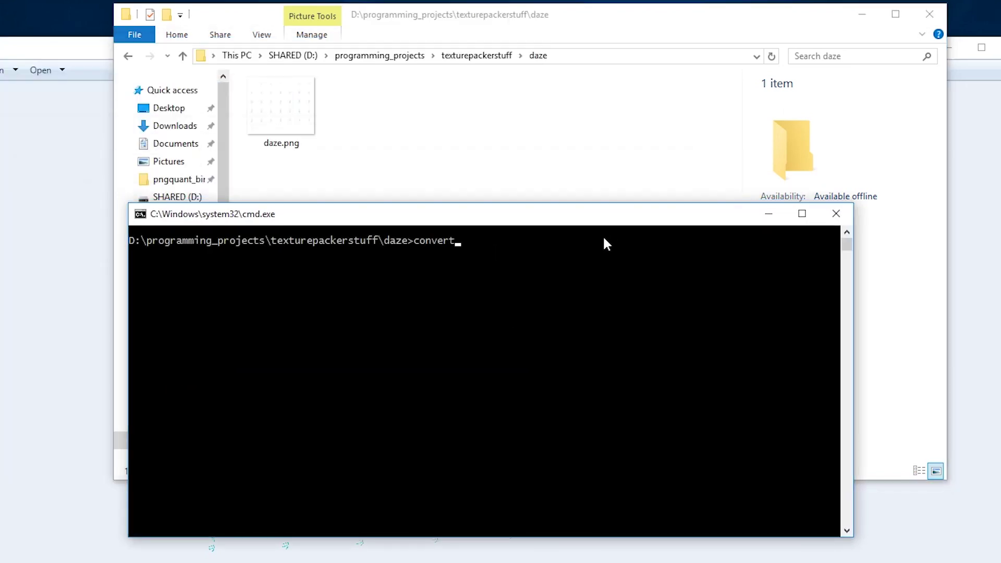
pyautogui.write(' daz.e')
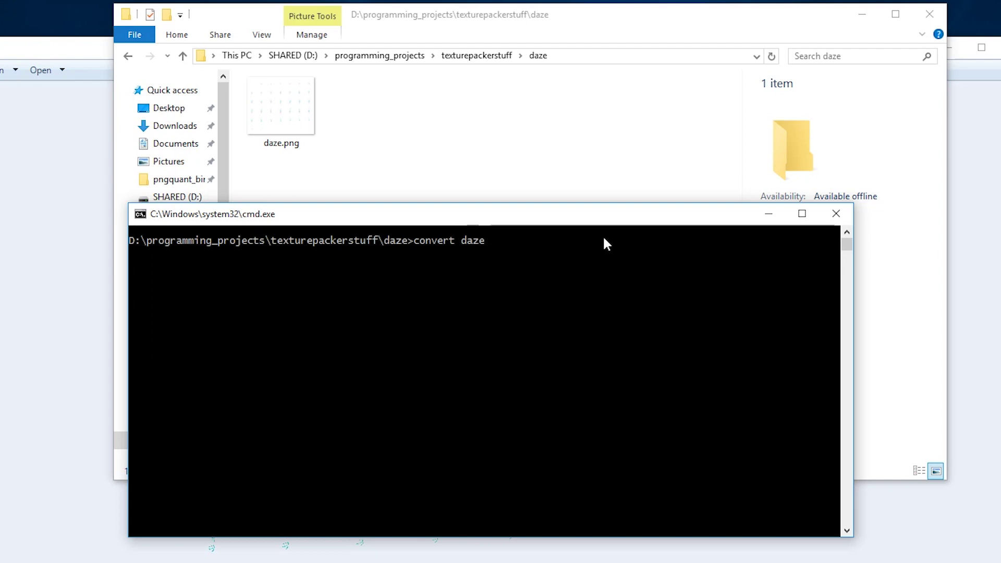
pyautogui.write('.png -crop 100x100 daze')
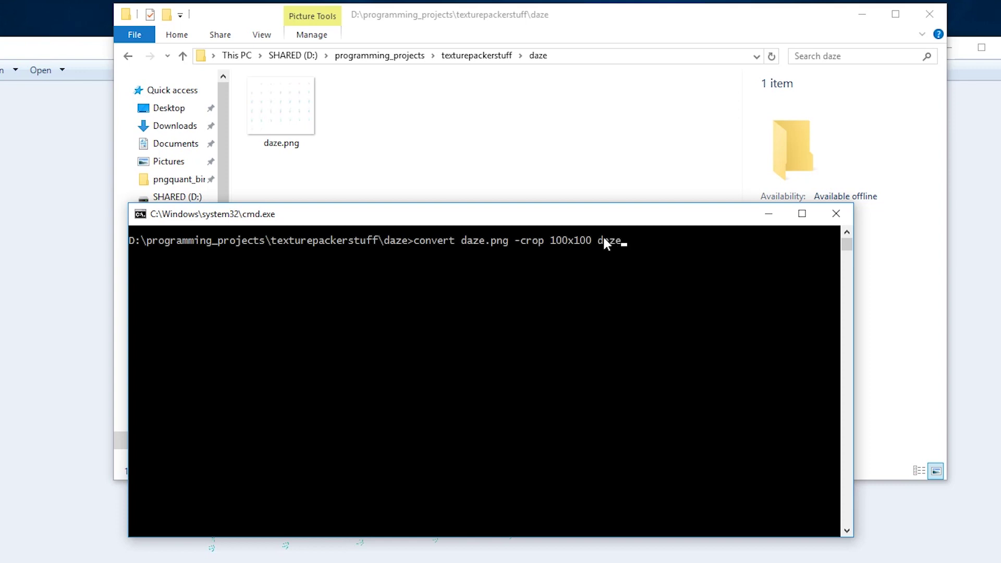
pyautogui.write('0%d.png')
pyautogui.press('Return')
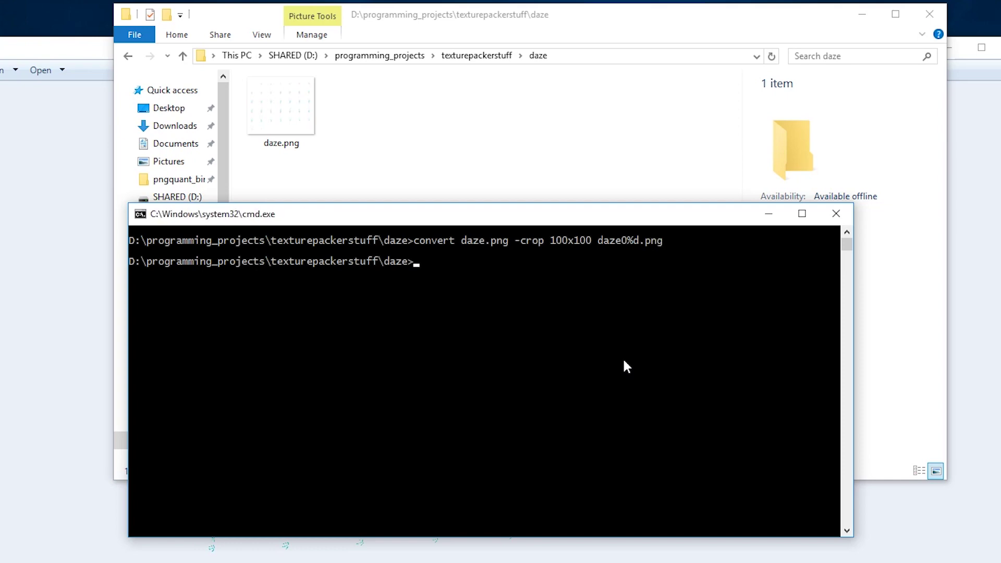
# - Browse the new daze frames, checking daze01, daze02 and daze03
pyautogui.hotkey('alt', 'Tab')
pyautogui.scroll(-5, 501, 217)
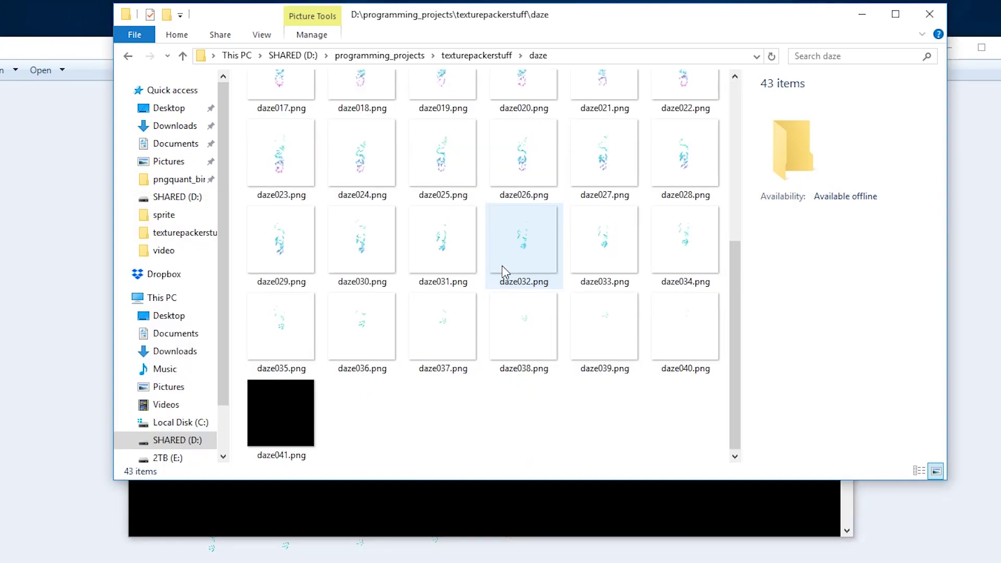
pyautogui.scroll(5, 503, 277)
pyautogui.click(455, 146)
pyautogui.click(541, 136)
pyautogui.click(602, 137)
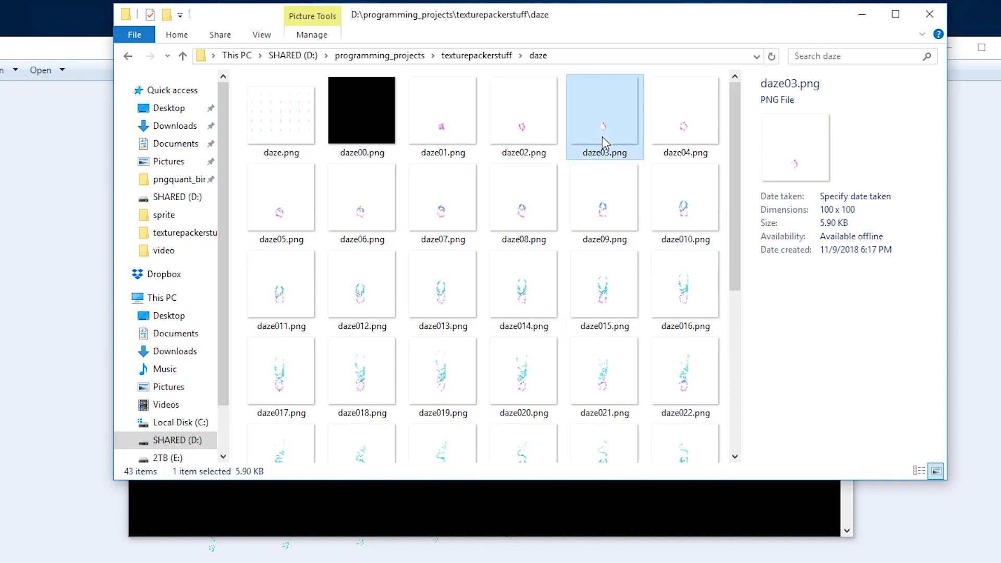
# - View daze01.png in the image viewer and step through the cropped frames
pyautogui.doubleClick(446, 124)
pyautogui.press('Right')
pyautogui.press('Right')
pyautogui.press('Right')
pyautogui.press('Right')
pyautogui.press('Right')
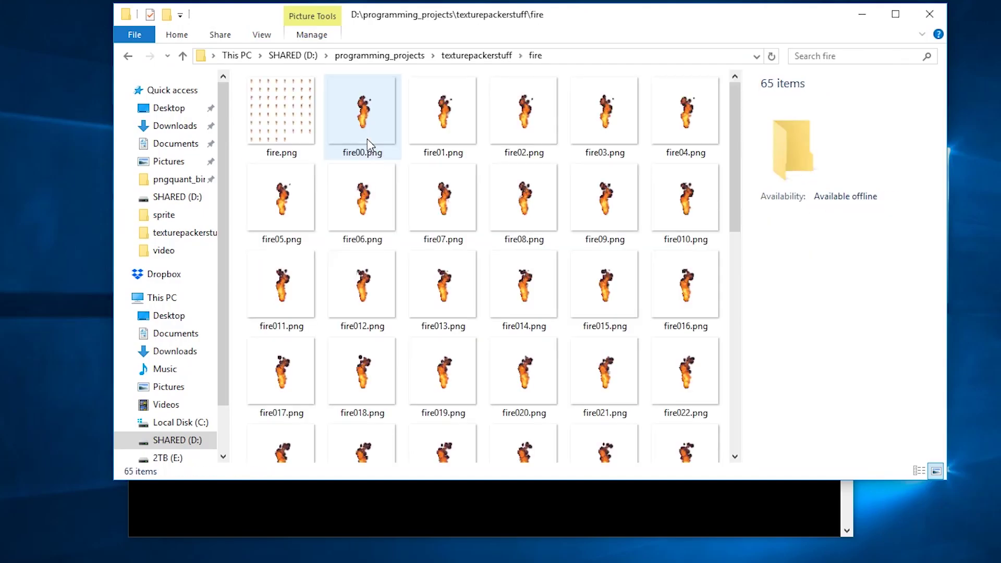
pyautogui.scroll(-5, 435, 235)
pyautogui.scroll(5, 429, 201)
# - Check the green_circle and fire frame folders, then return to texturepackerstuff
pyautogui.press('BackSpace')
pyautogui.doubleClick(447, 152)
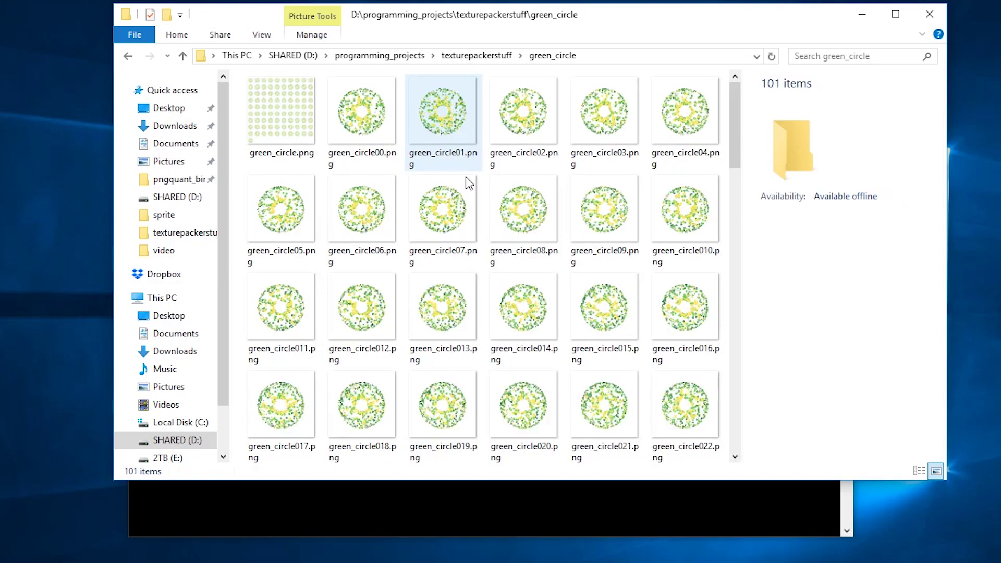
pyautogui.press('BackSpace')
pyautogui.click(451, 197)
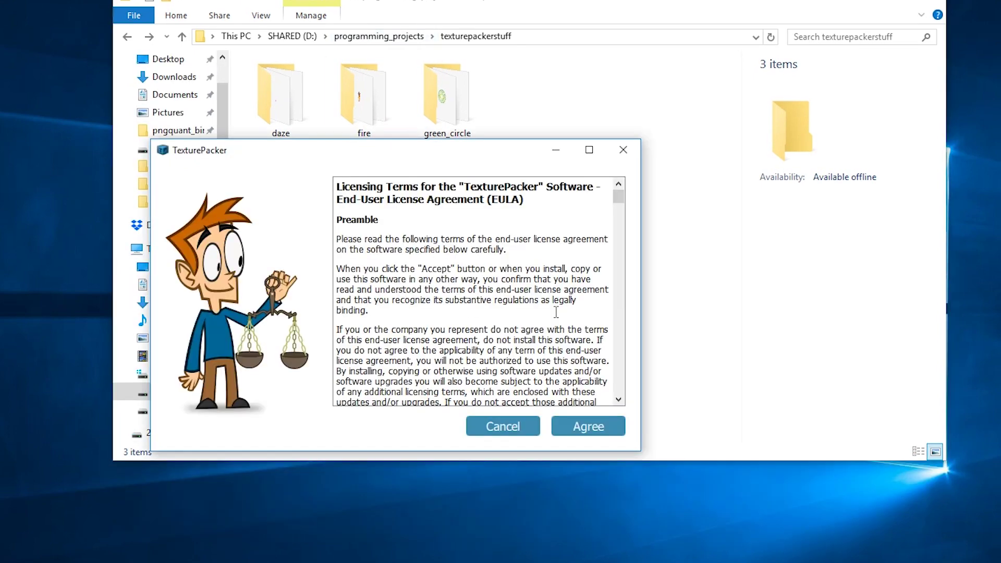
# - Accept the licence, decline usage data and continue with TexturePacker's free version
pyautogui.click(566, 425)
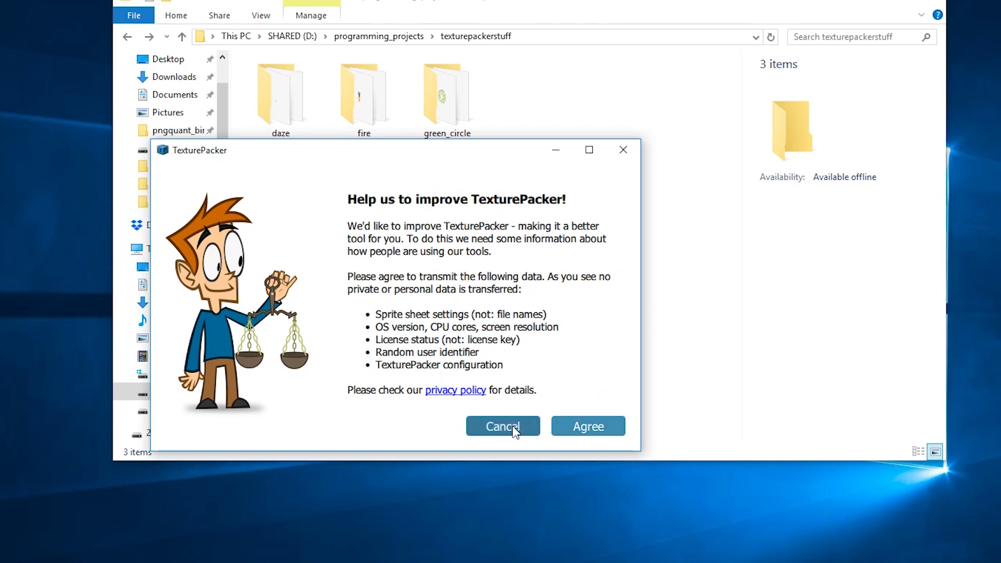
pyautogui.click(506, 423)
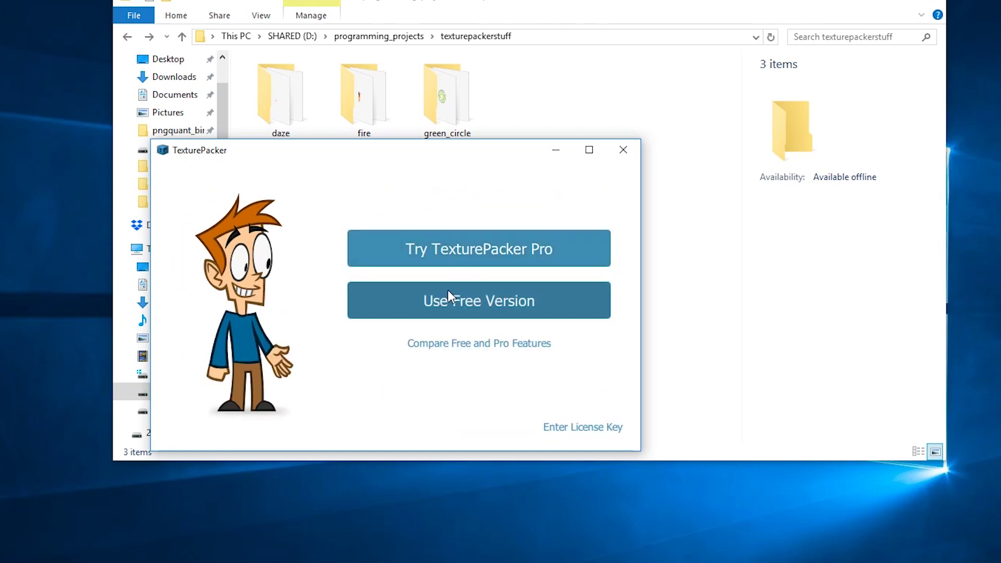
pyautogui.click(449, 297)
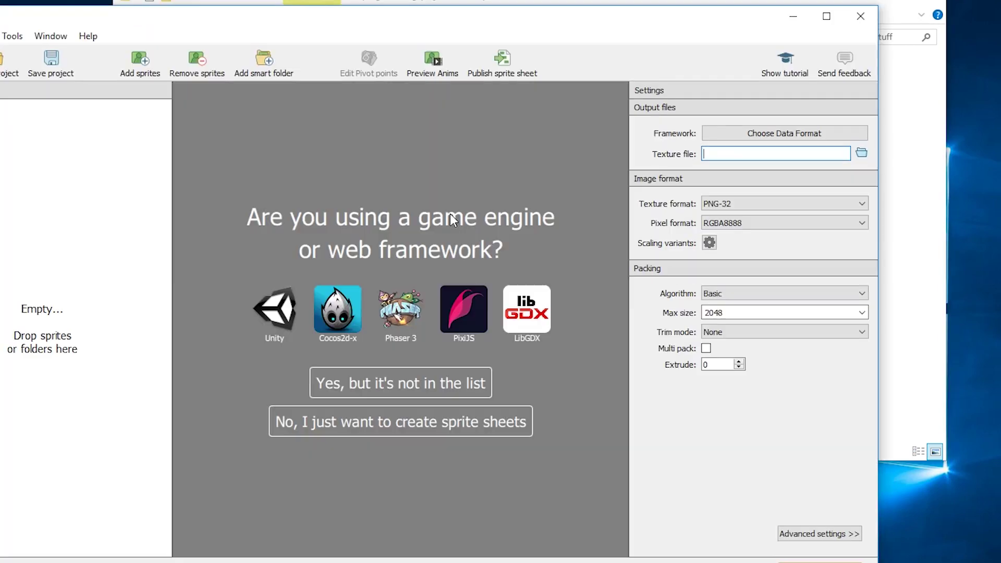
# - Add all 42 daze frames to the sprite sheet
pyautogui.hotkey('alt', 'Tab')
pyautogui.doubleClick(284, 122)
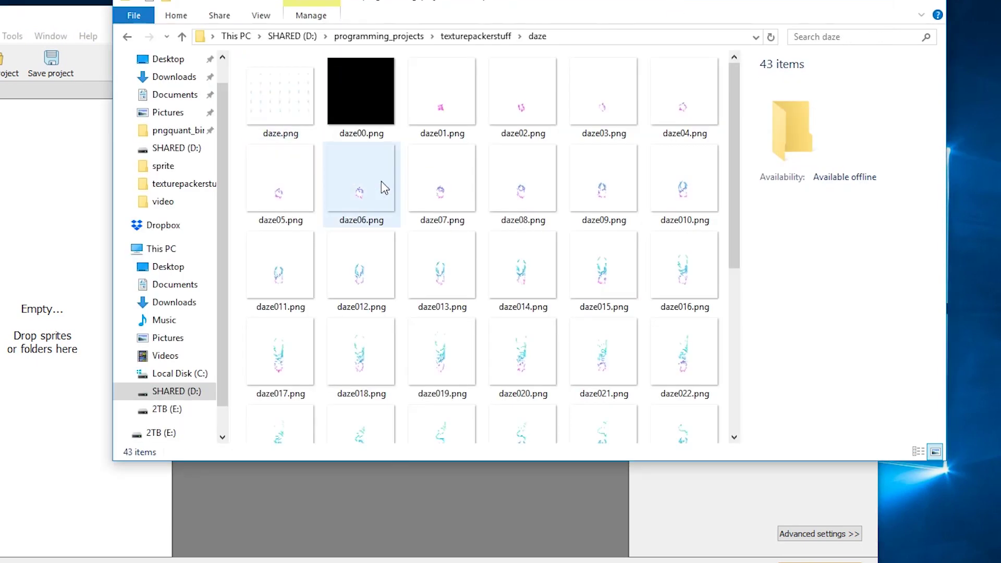
pyautogui.hotkey('ctrl', 'a')
pyautogui.keyDown('ctrl'); pyautogui.click(292, 107); pyautogui.keyUp('ctrl')
pyautogui.scroll(-3, 323, 235)
pyautogui.moveTo(324, 237); pyautogui.dragTo(293, 492)
# - Add all 64 fire frames to the sprite sheet
pyautogui.hotkey('alt', 'Left')
pyautogui.doubleClick(368, 133)
pyautogui.hotkey('ctrl', 'a')
pyautogui.keyDown('ctrl'); pyautogui.click(303, 109); pyautogui.keyUp('ctrl')
pyautogui.moveTo(368, 105); pyautogui.dragTo(367, 498)
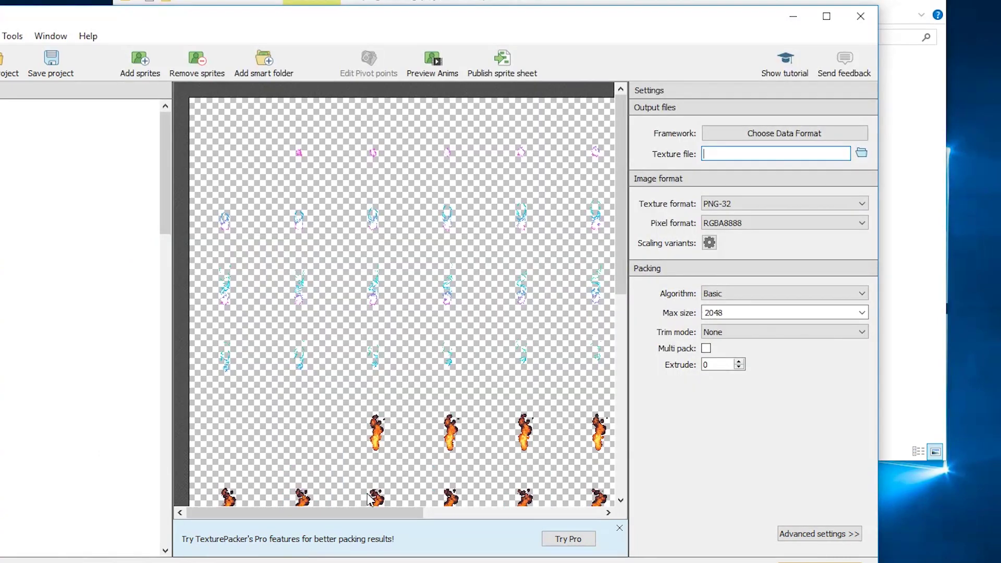
# - Pick Phaser 3 from the data format list and start the Pro features trial
pyautogui.click(744, 134)
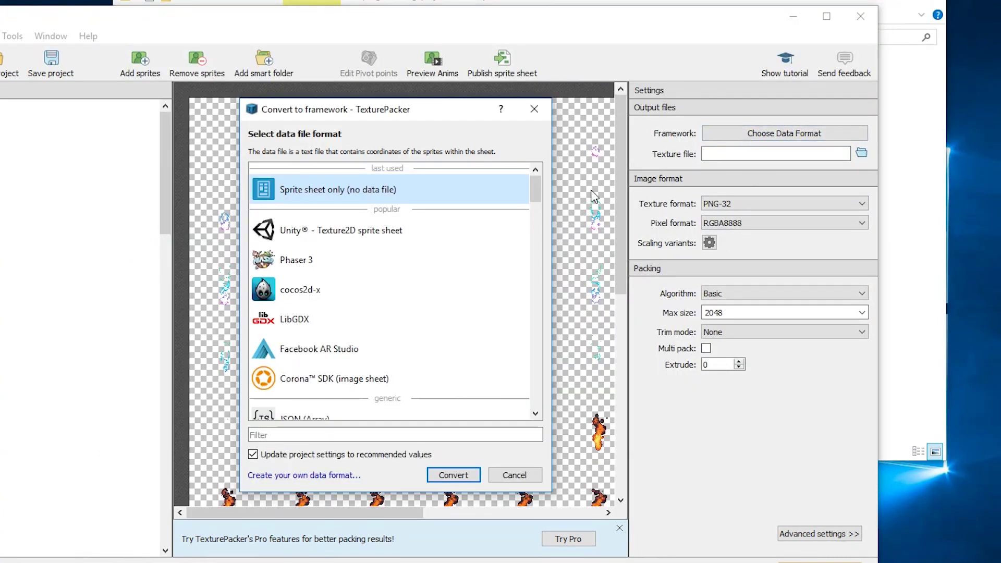
pyautogui.doubleClick(418, 270)
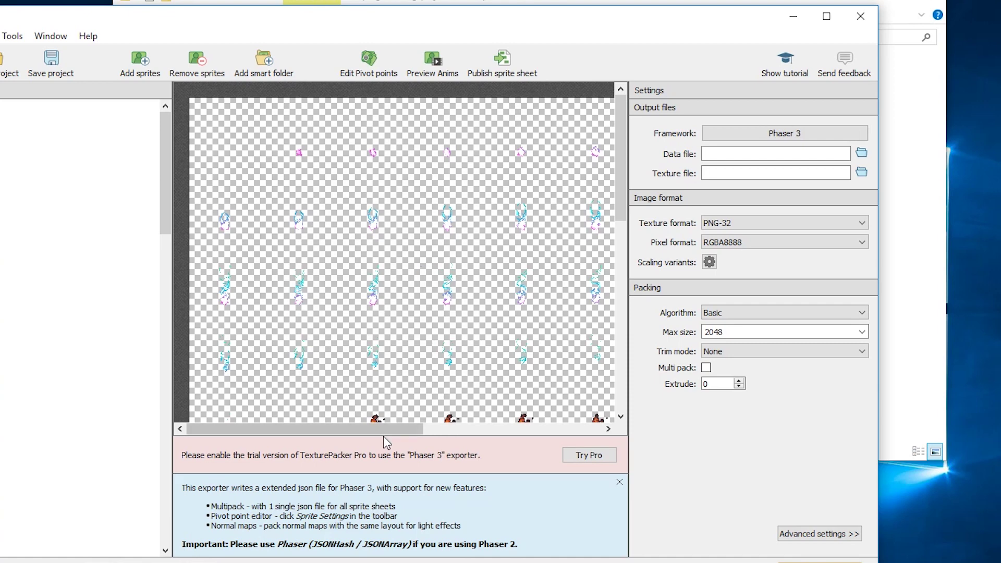
pyautogui.click(589, 458)
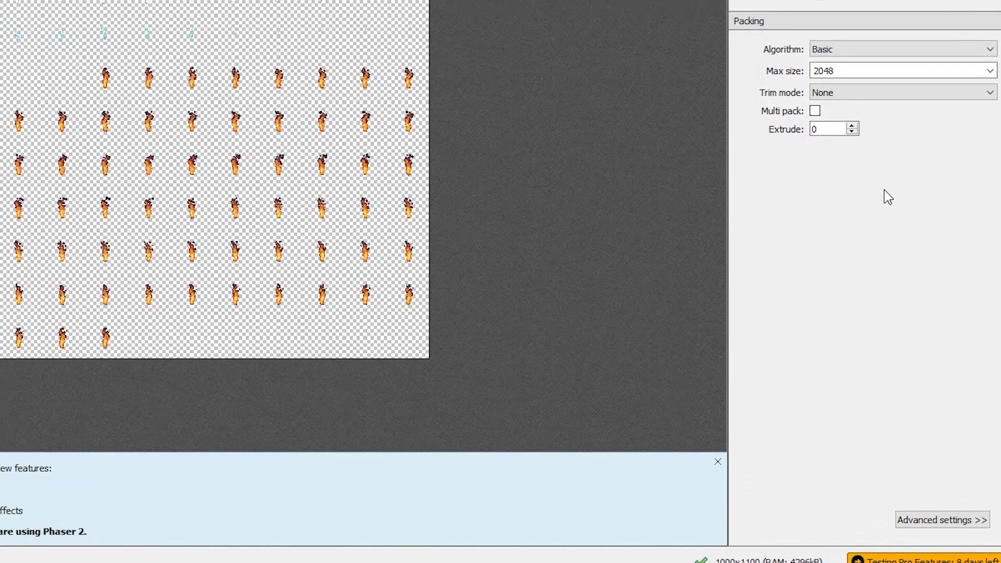
# - Show the advanced settings and toggle identical-sprite detection, leaving it on
pyautogui.click(915, 516)
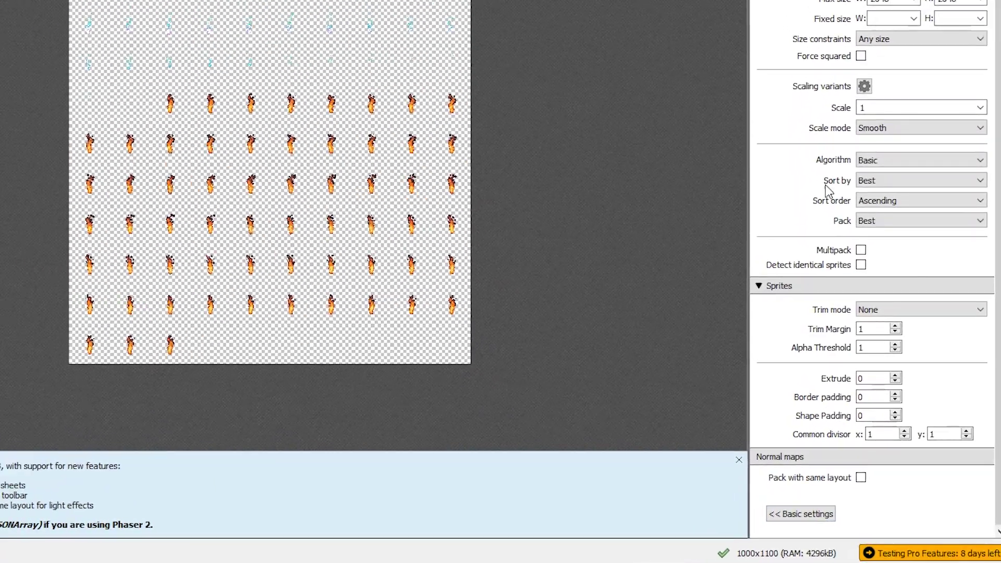
pyautogui.click(861, 265)
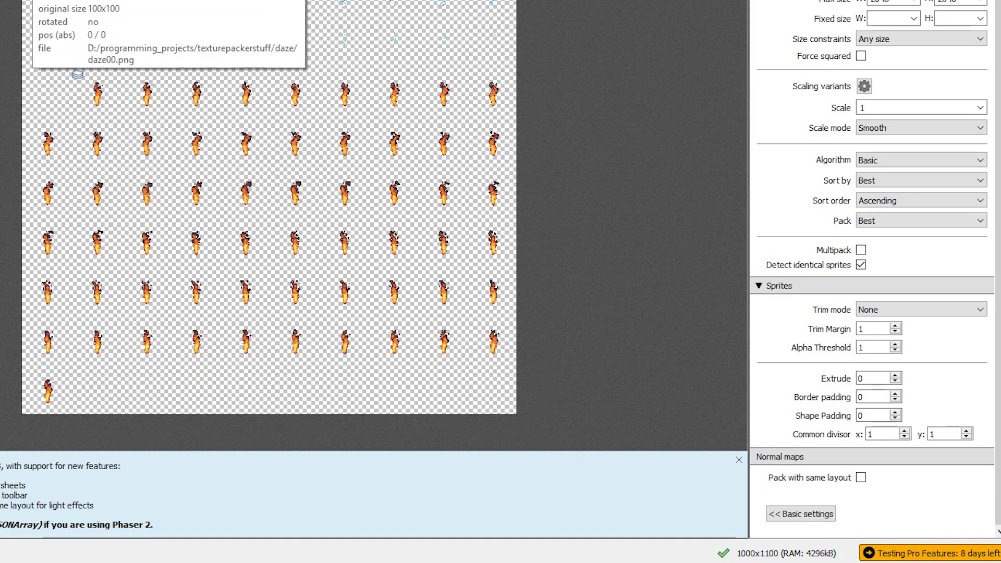
pyautogui.click(860, 265)
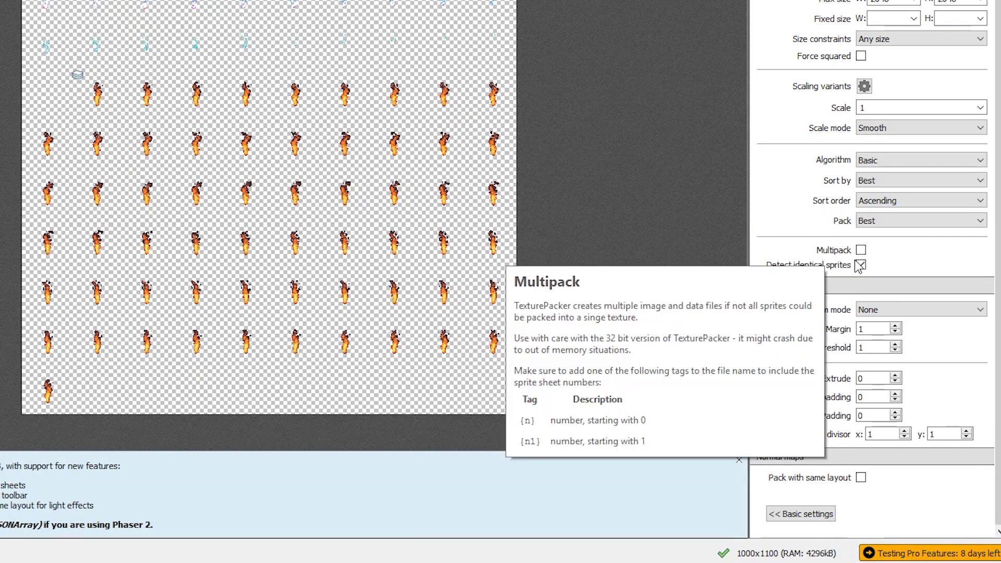
pyautogui.click(861, 265)
pyautogui.click(861, 266)
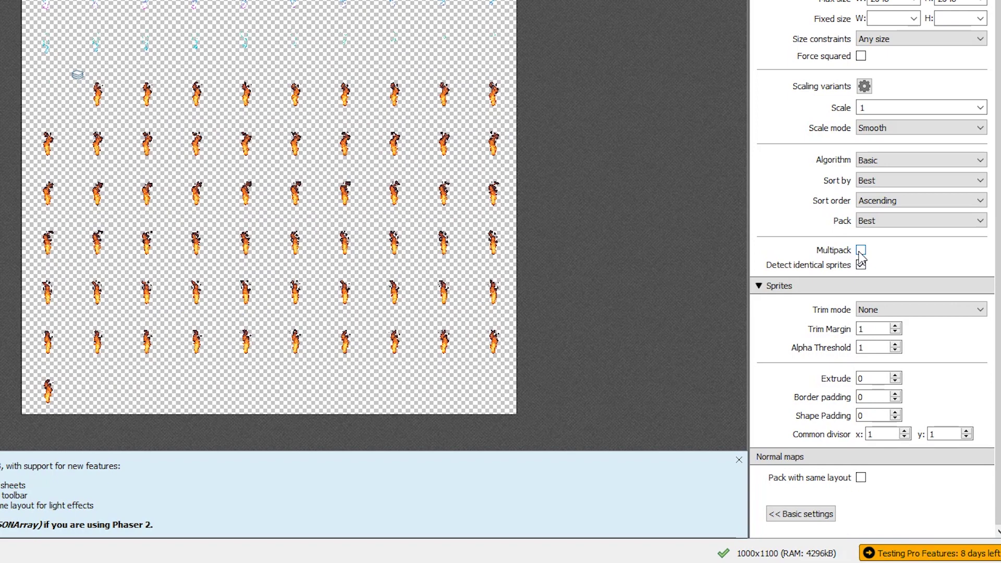
# - Set trim mode to trim transparent space, and try MaxRects before reverting to Basic
pyautogui.click(878, 308)
pyautogui.click(881, 333)
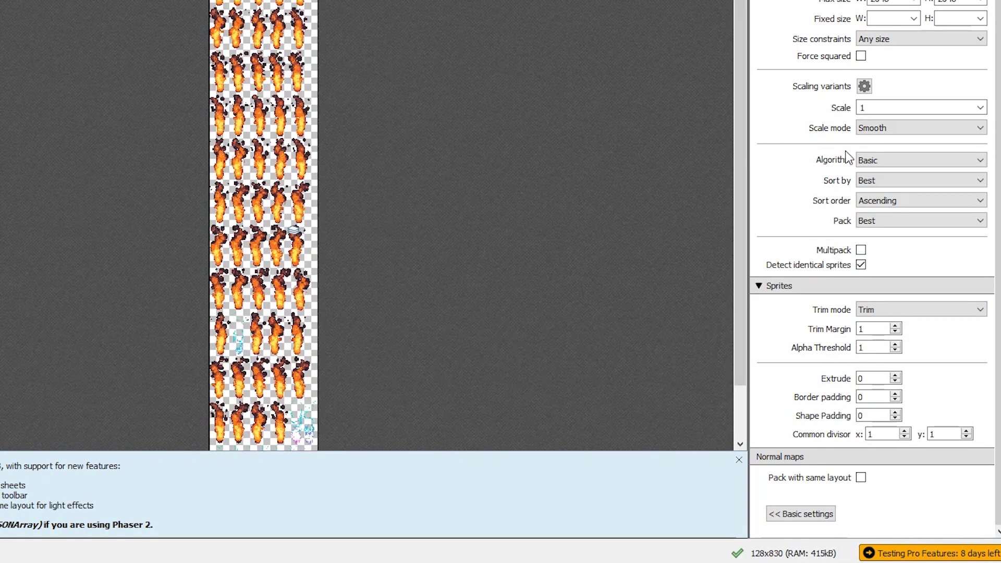
pyautogui.click(867, 160)
pyautogui.click(875, 184)
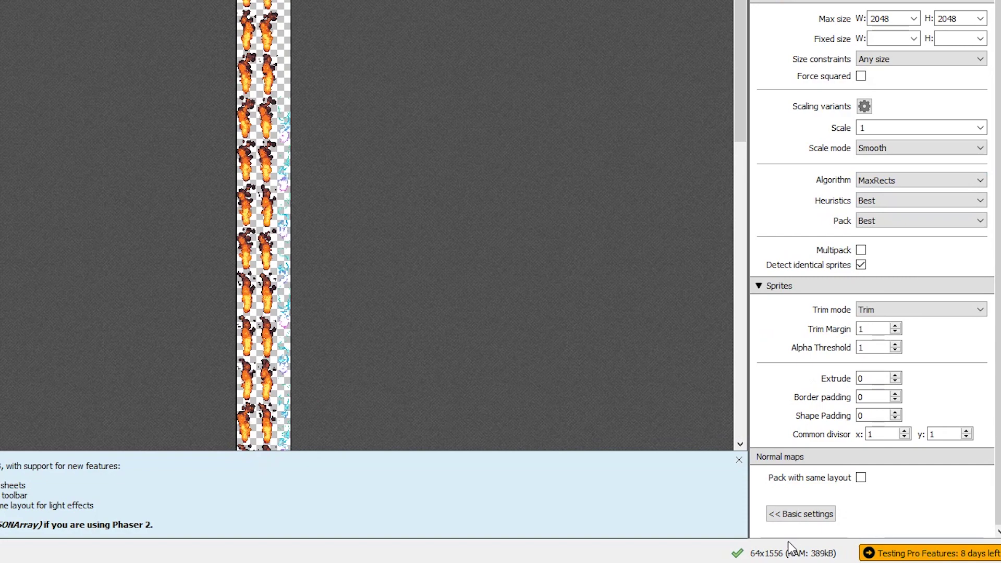
pyautogui.click(876, 198)
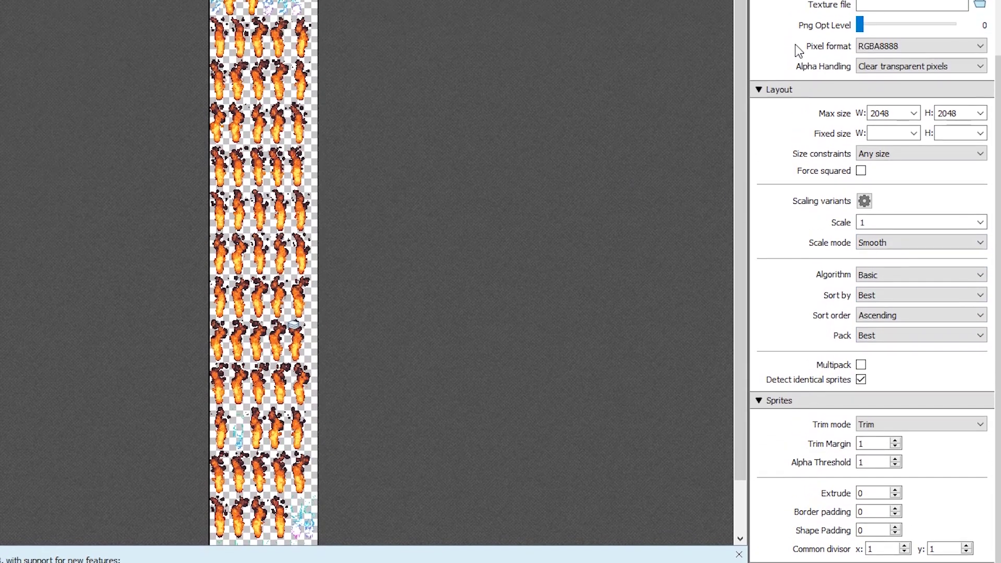
# - Keep the texture format at PNG-32
pyautogui.scroll(3, 796, 48)
pyautogui.click(869, 214)
pyautogui.click(773, 230)
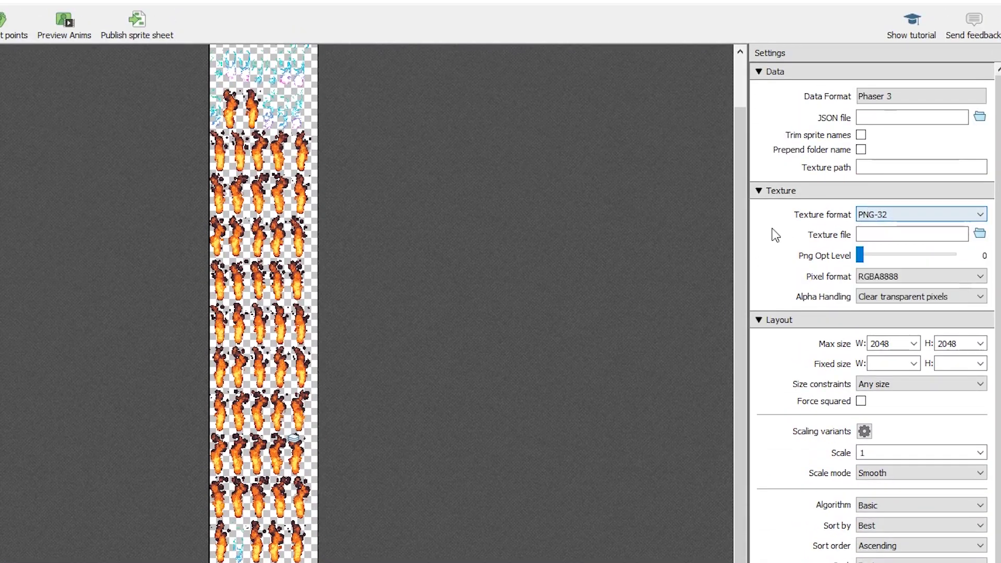
# - Set the Layout packing algorithm to MaxRects
pyautogui.scroll(-2, 873, 152)
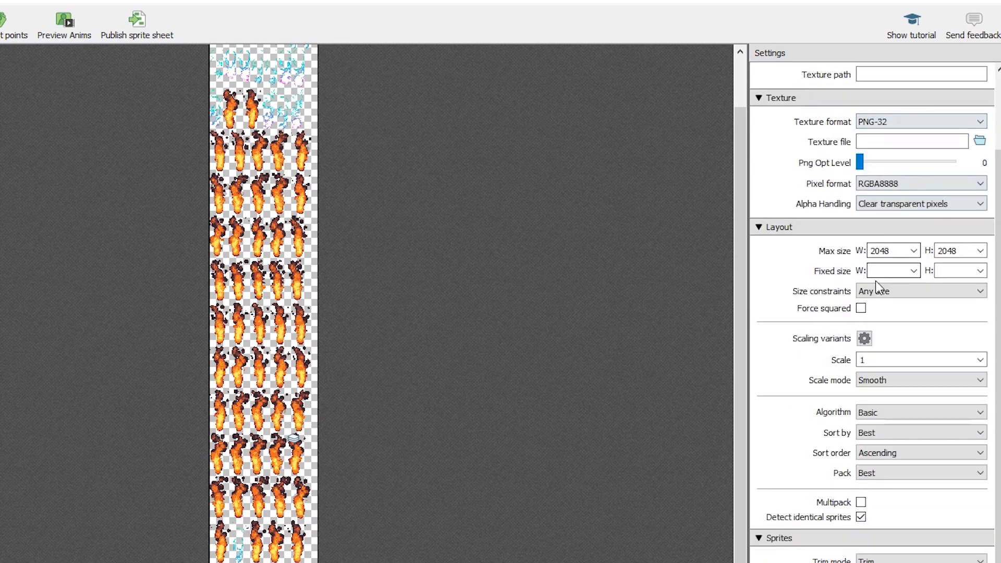
pyautogui.scroll(-1, 875, 281)
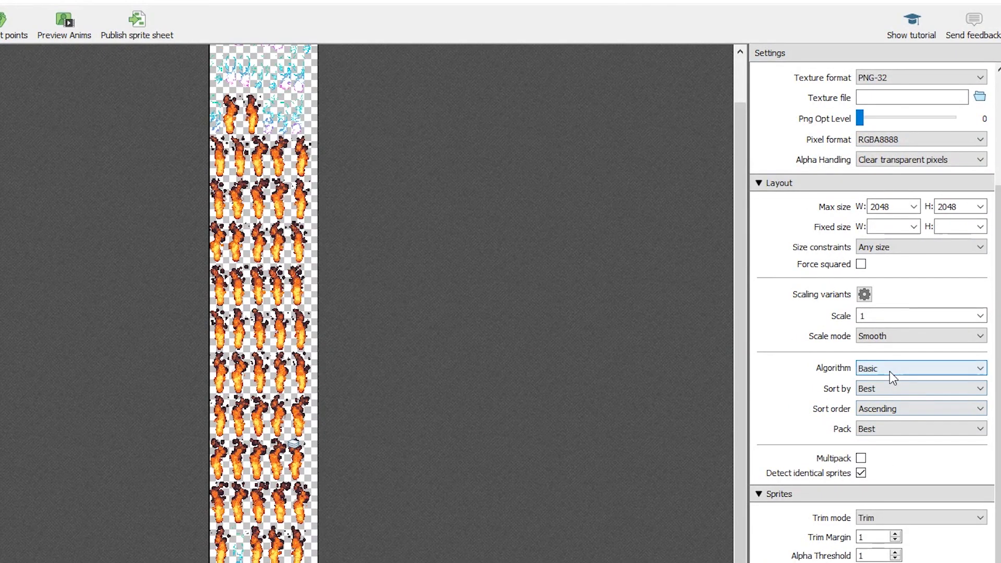
pyautogui.click(889, 371)
pyautogui.click(879, 392)
pyautogui.scroll(3, 807, 358)
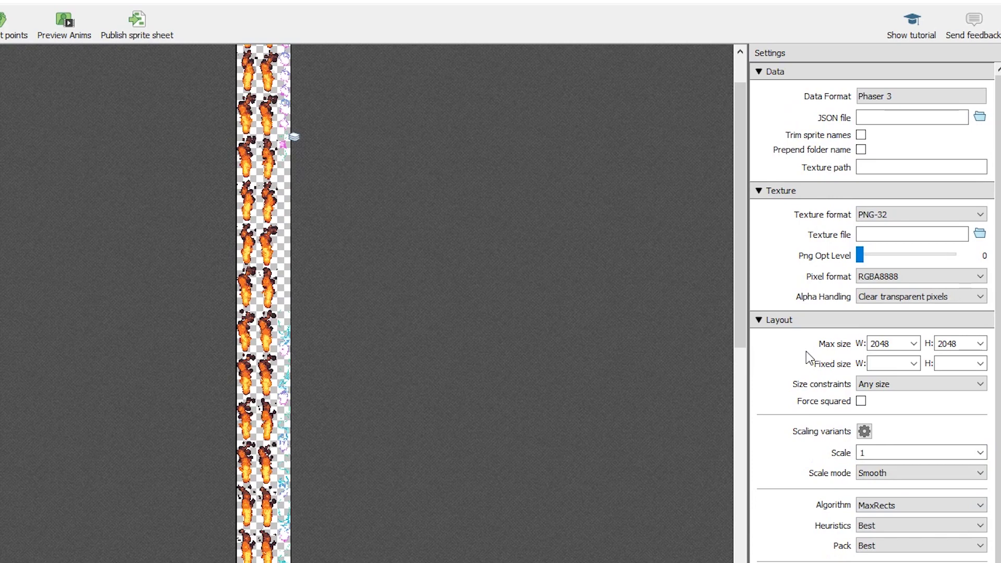
# - Set the JSON data file to be saved as daze.json
pyautogui.click(979, 116)
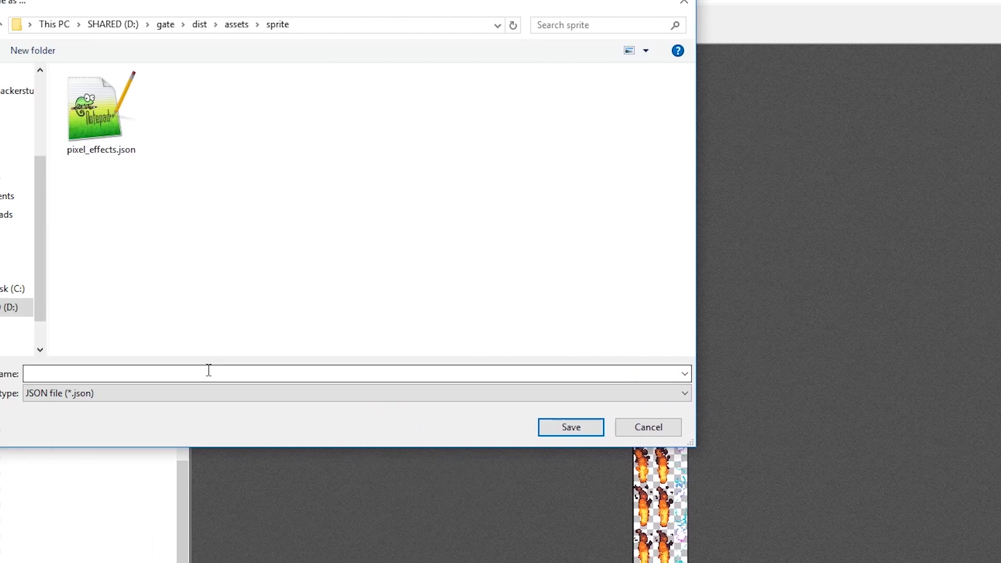
pyautogui.click(208, 373)
pyautogui.write('daze.')
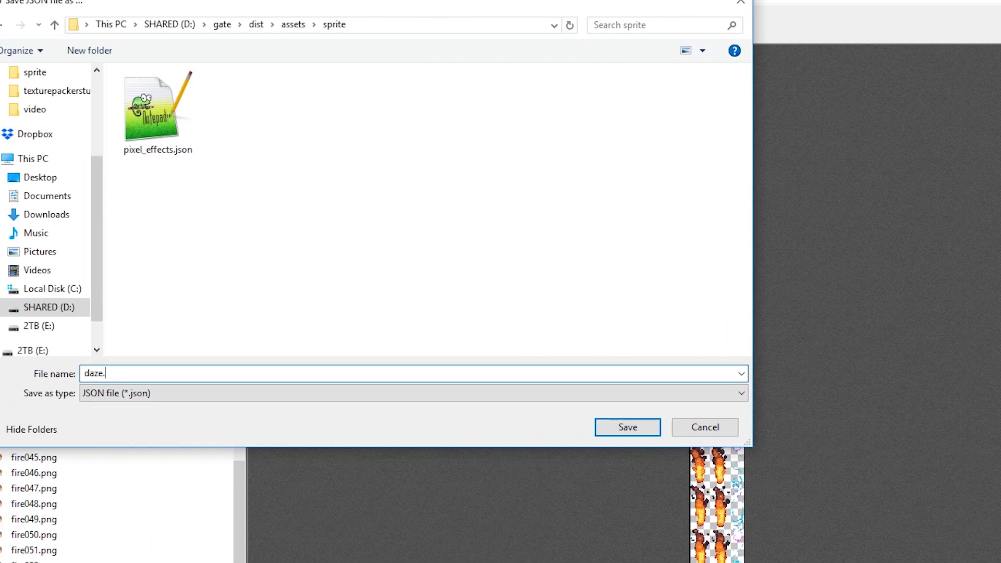
pyautogui.press('Return')
# - Publish daze.png and daze.json, then open daze.json in Notepad++
pyautogui.click(592, 32)
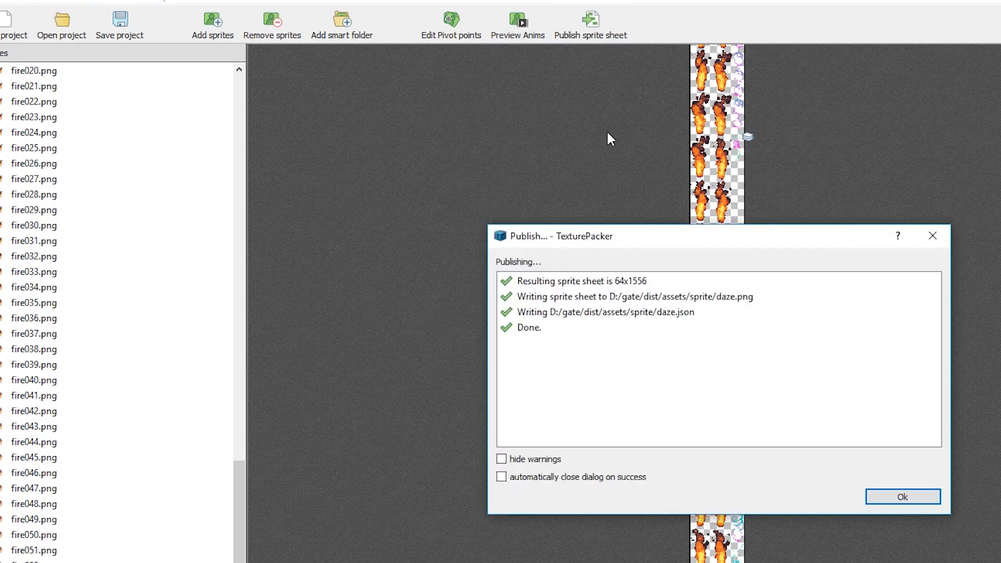
pyautogui.click(920, 499)
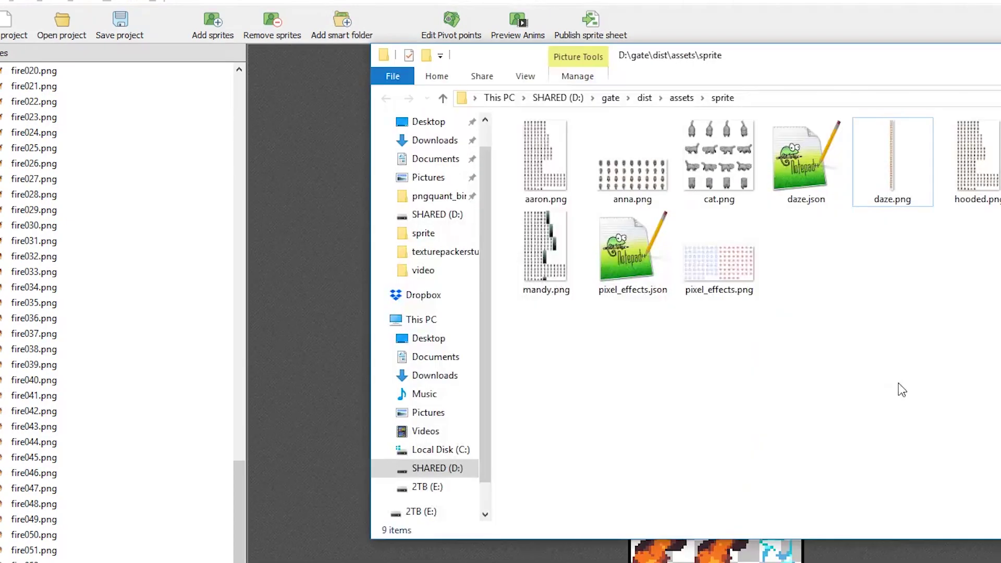
pyautogui.click(804, 178)
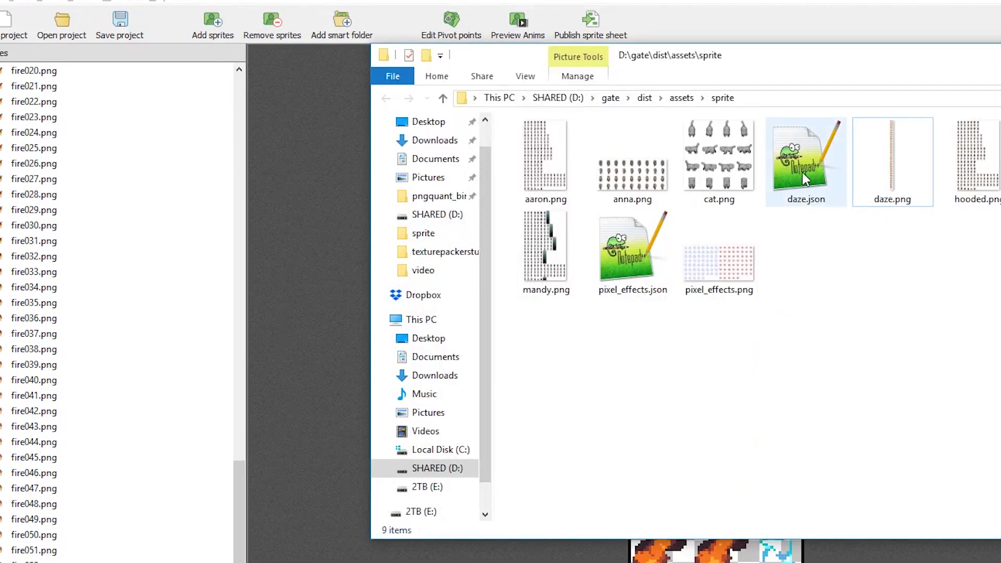
pyautogui.doubleClick(804, 177)
# - Scroll through daze.json, checking the sprite preview in TexturePacker
pyautogui.scroll(-9, 583, 313)
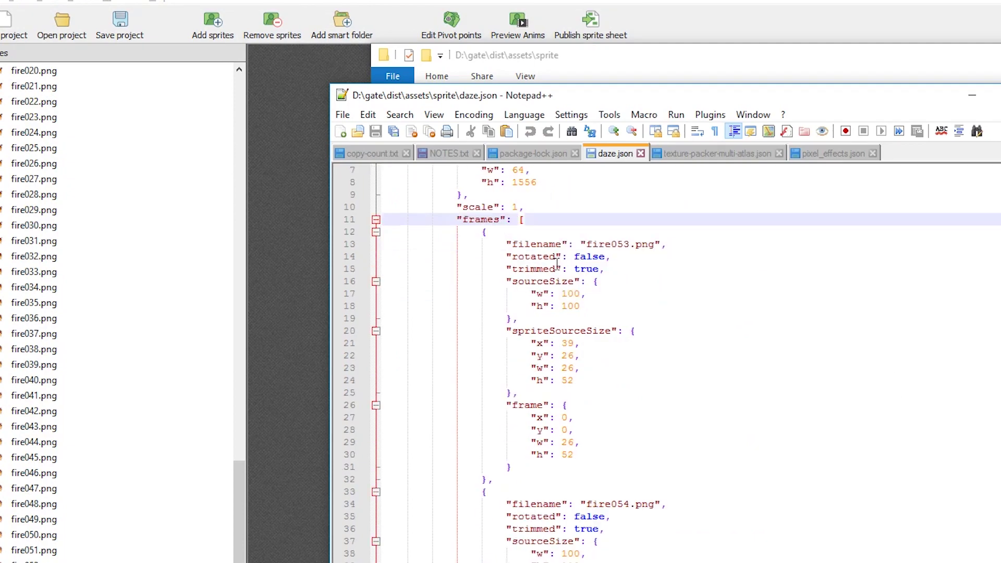
pyautogui.scroll(-9, 576, 341)
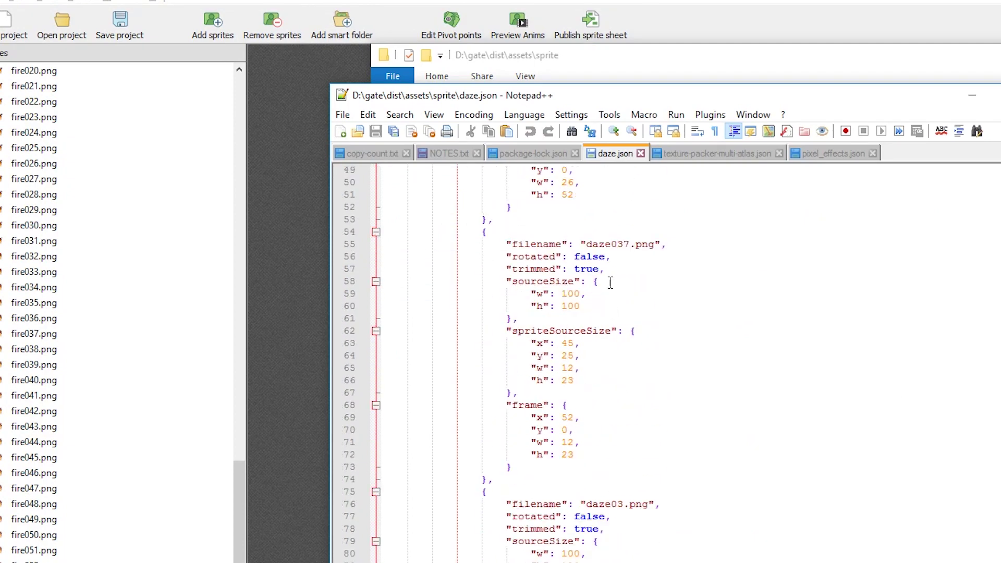
pyautogui.scroll(-1, 617, 442)
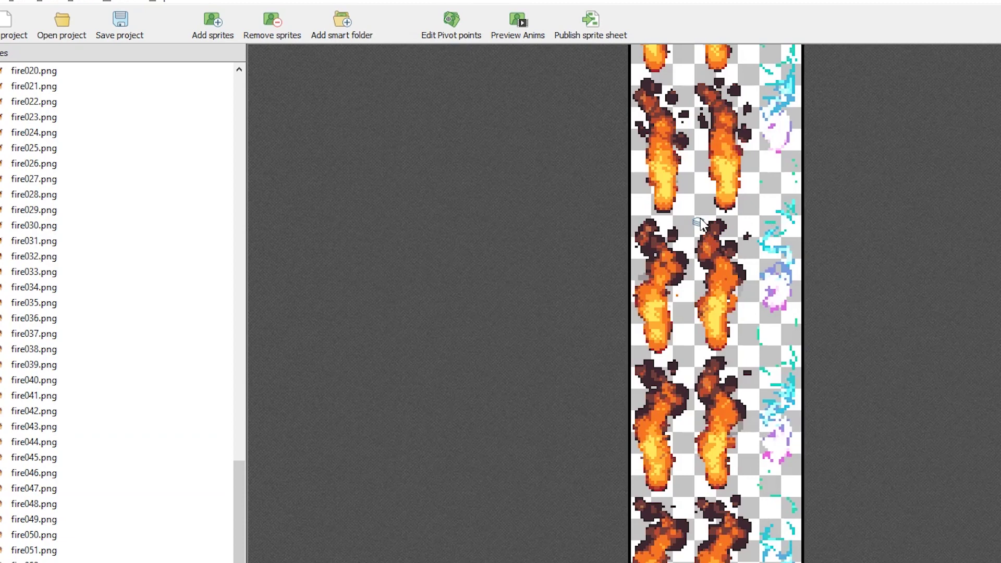
pyautogui.moveTo(700, 221)
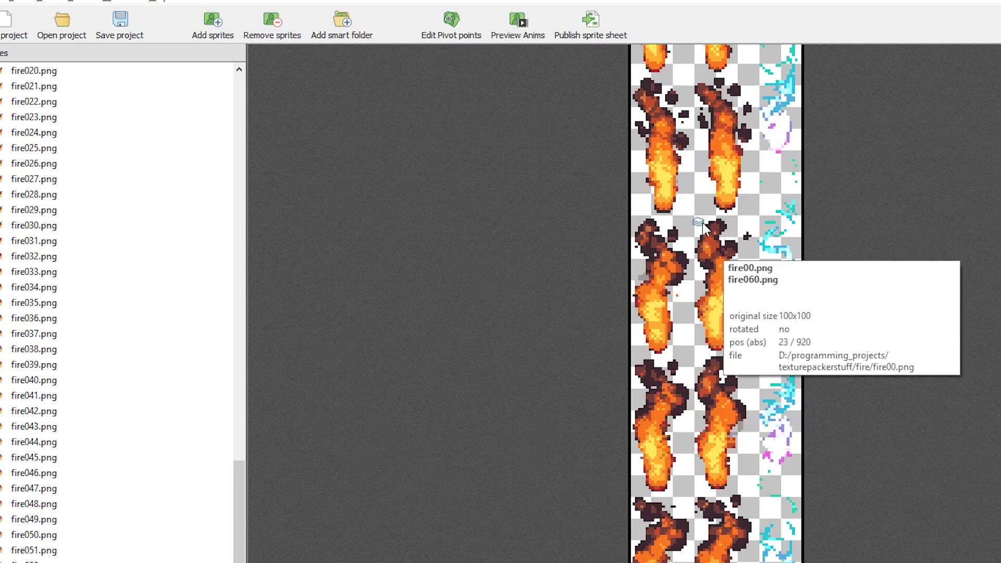
pyautogui.hotkey('alt', 'Tab')
pyautogui.click(717, 344)
pyautogui.scroll(-6, 704, 381)
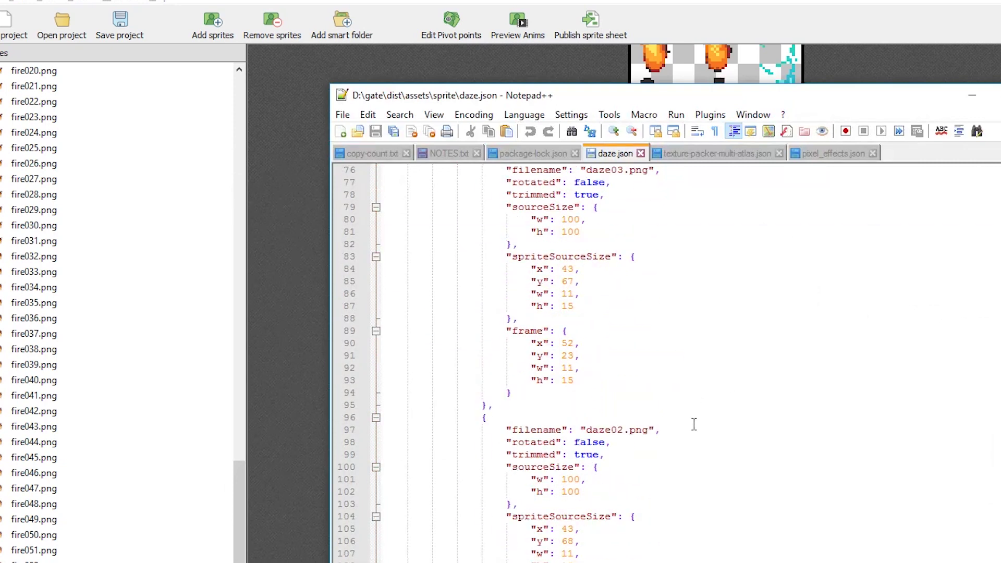
# - Search daze.json for 060 and select the fire060.png entry's opening lines
pyautogui.click(694, 424)
pyautogui.hotkey('ctrl', 'f')
pyautogui.press('Return')
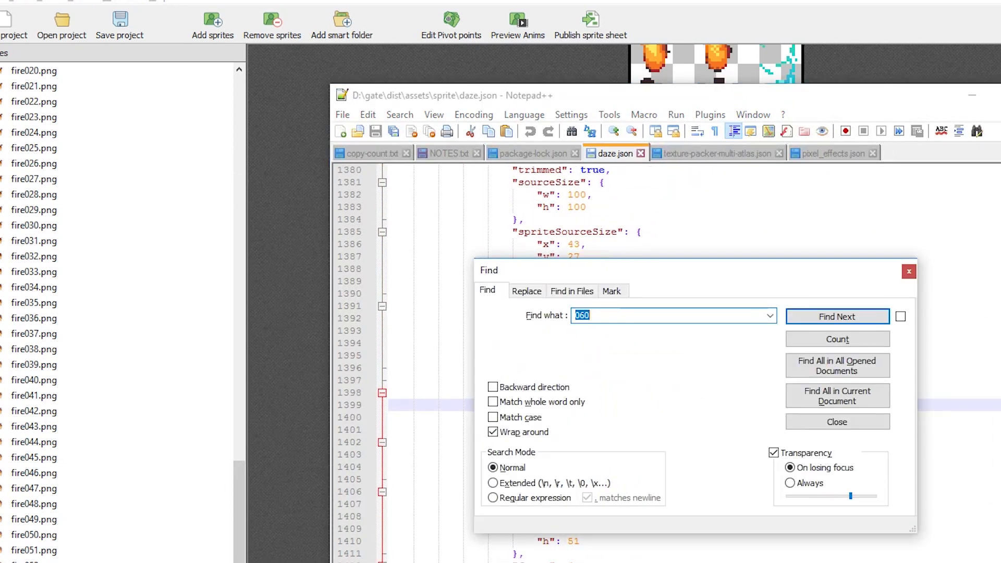
pyautogui.click(907, 277)
pyautogui.moveTo(620, 395); pyautogui.dragTo(625, 440)
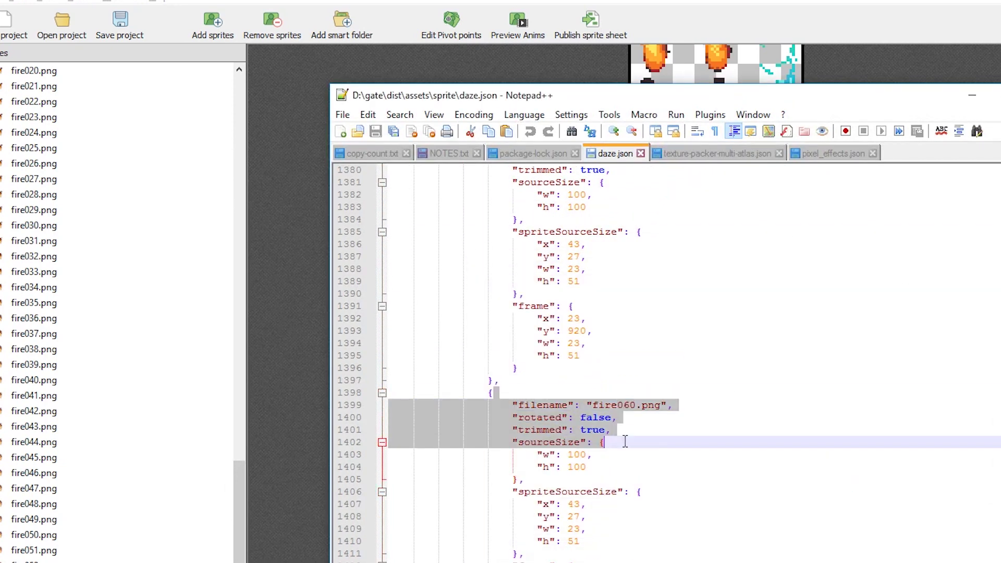
# - Switch back to the sprite assets folder in File Explorer
pyautogui.scroll(1, 628, 438)
pyautogui.hotkey('alt', 'Tab')
pyautogui.hotkey('alt', 'Tab')
pyautogui.scroll(5, 621, 376)
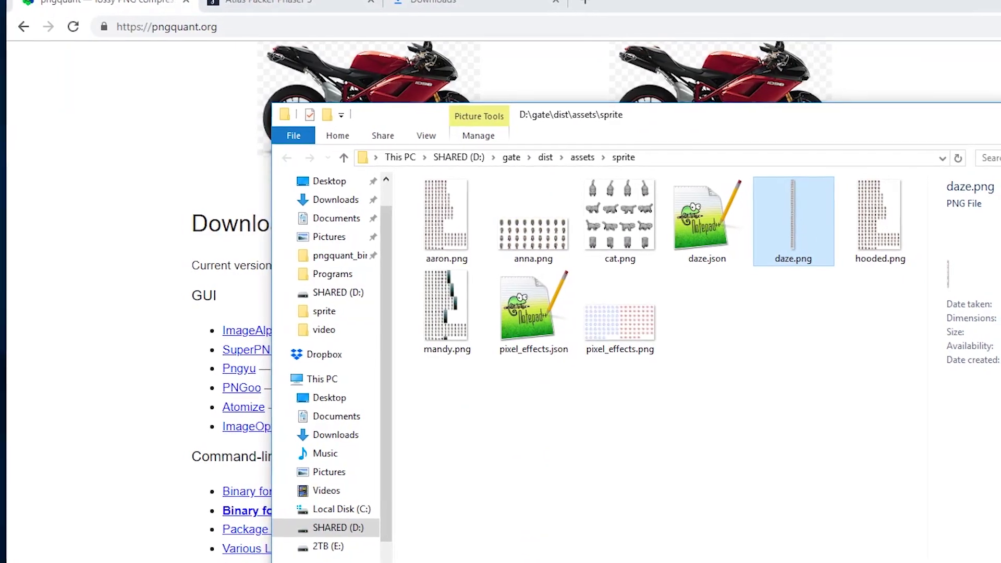
# - Read the download options on the pngquant web page
pyautogui.click(878, 93)
pyautogui.scroll(3, 380, 218)
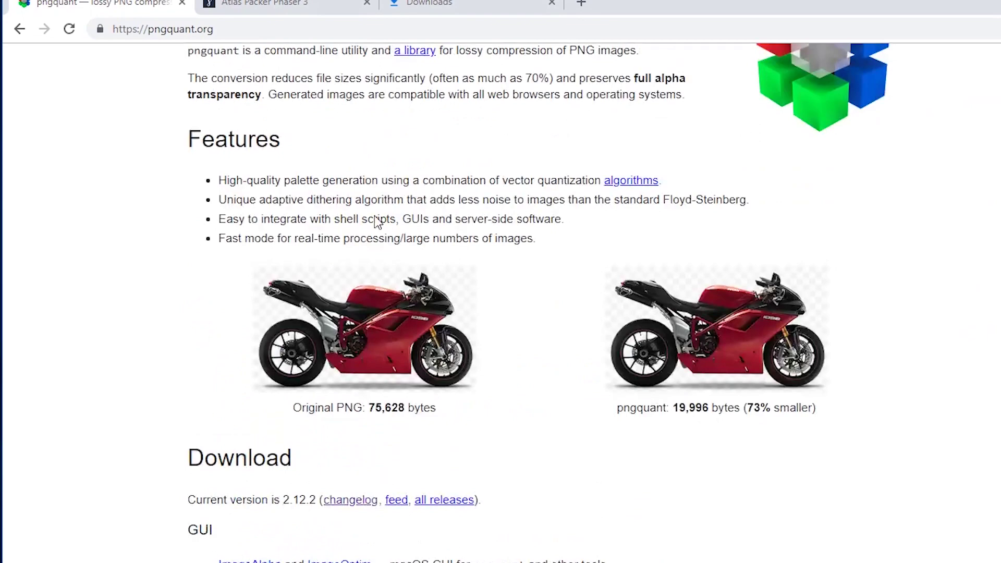
pyautogui.moveTo(771, 411); pyautogui.dragTo(747, 410)
pyautogui.click(783, 442)
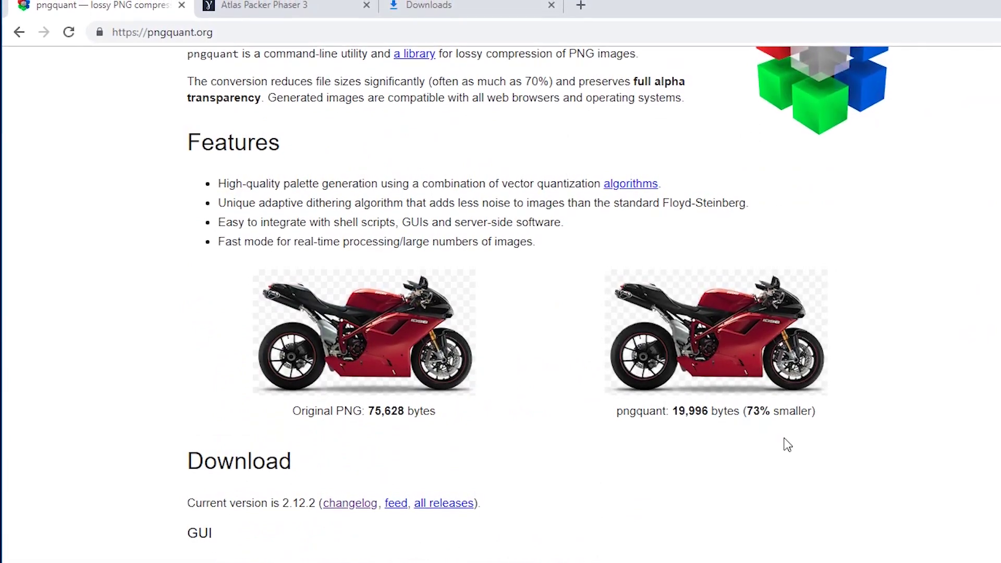
pyautogui.scroll(-4, 781, 443)
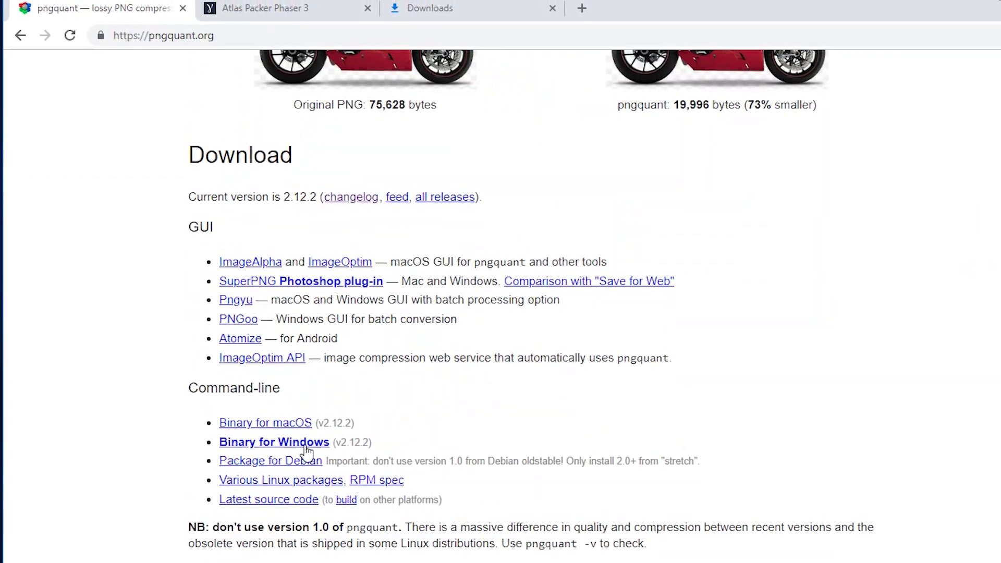
# - Open the downloaded pngquant-windows.zip and its pngquant folder in 7-Zip
pyautogui.click(440, 14)
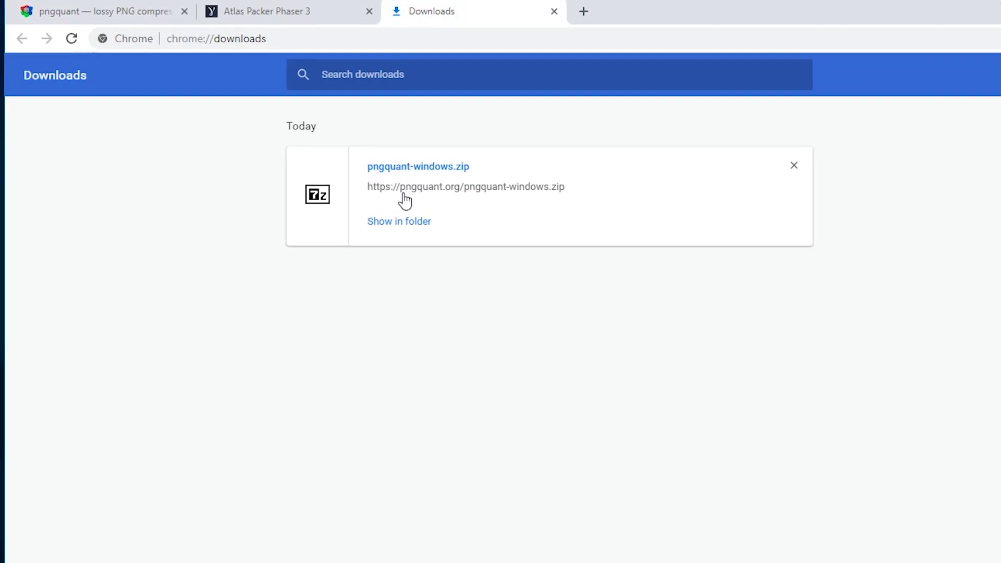
pyautogui.click(434, 170)
pyautogui.doubleClick(261, 371)
# - Extract the automatic palette-reduction batch file to D:\Programs and close 7-Zip
pyautogui.keyDown('shift'); pyautogui.click(293, 428); pyautogui.keyUp('shift')
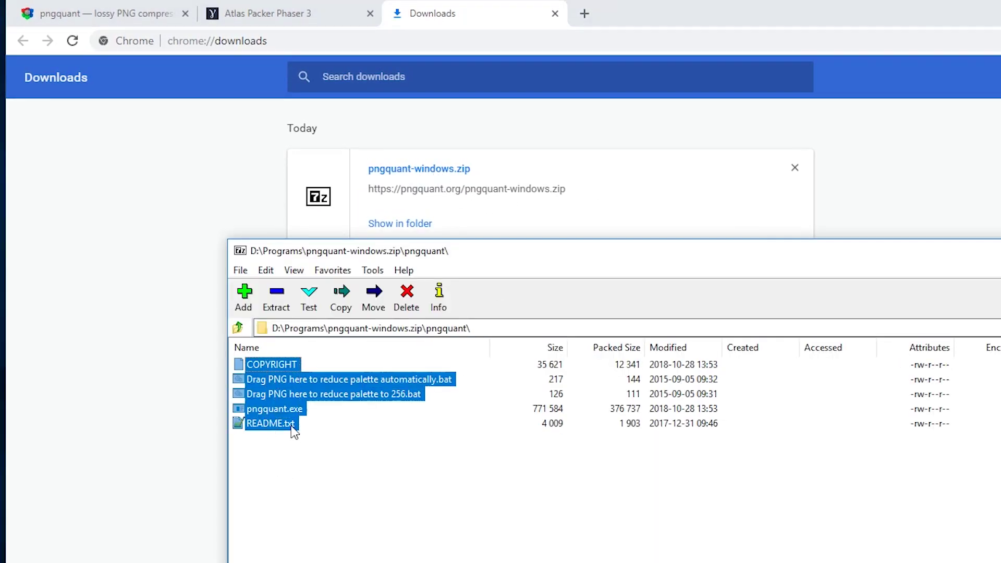
pyautogui.rightClick(266, 413)
pyautogui.click(284, 379)
pyautogui.click(288, 314)
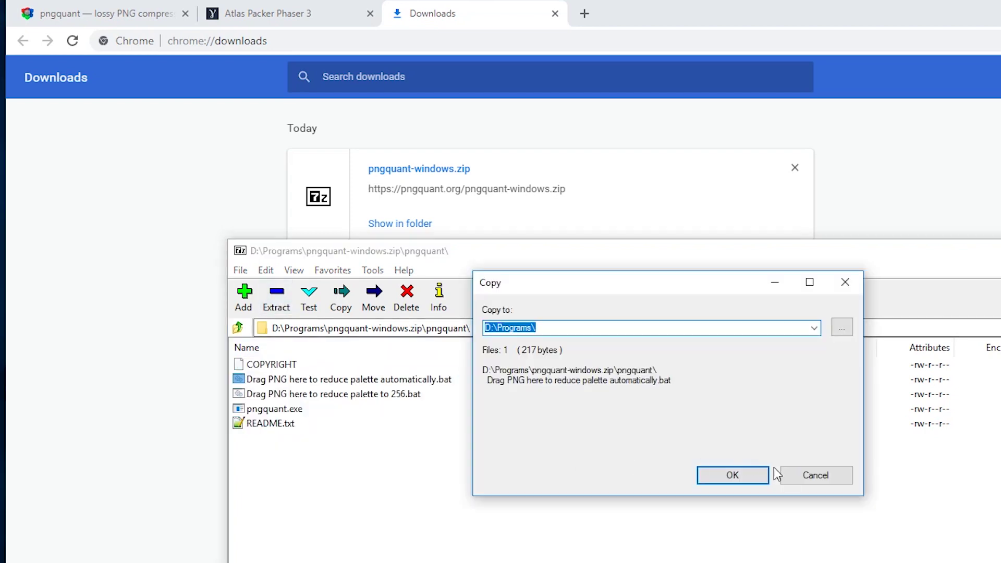
pyautogui.click(798, 472)
pyautogui.hotkey('alt', 'F4')
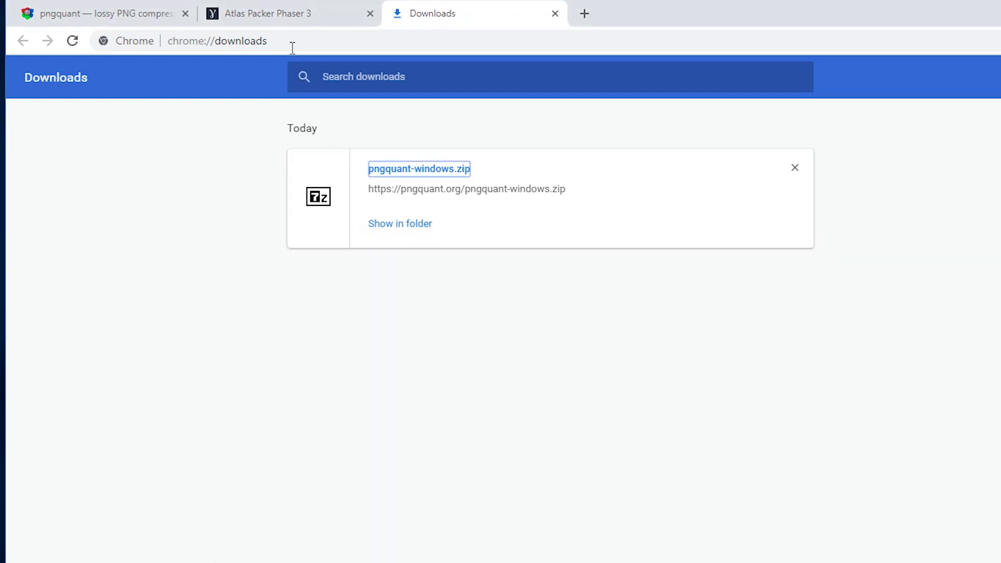
# - Compress daze.png by dropping it onto the pngquant palette-reduction script
pyautogui.click(319, 45)
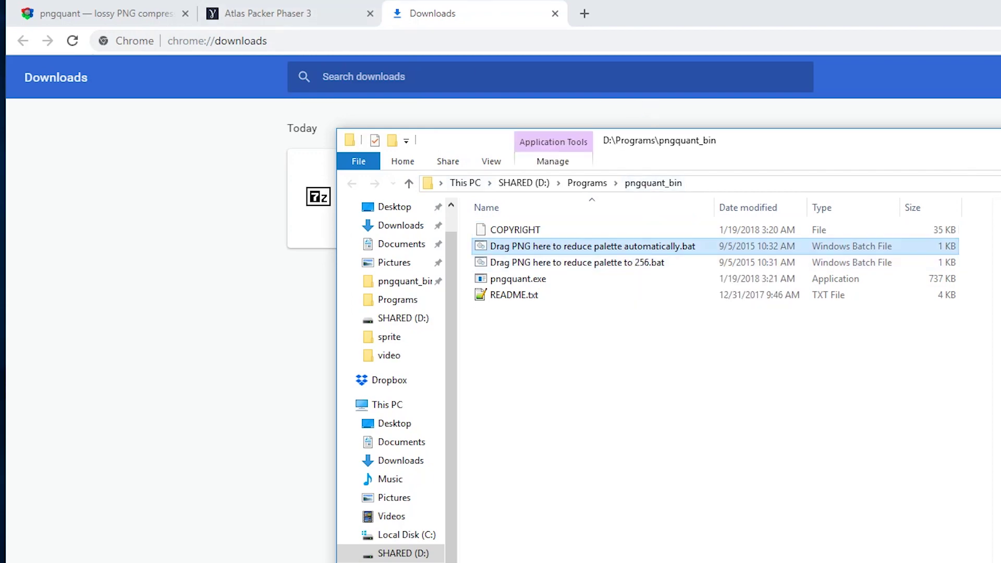
pyautogui.click(181, 37)
pyautogui.moveTo(760, 136); pyautogui.dragTo(683, 256)
pyautogui.click(999, 334)
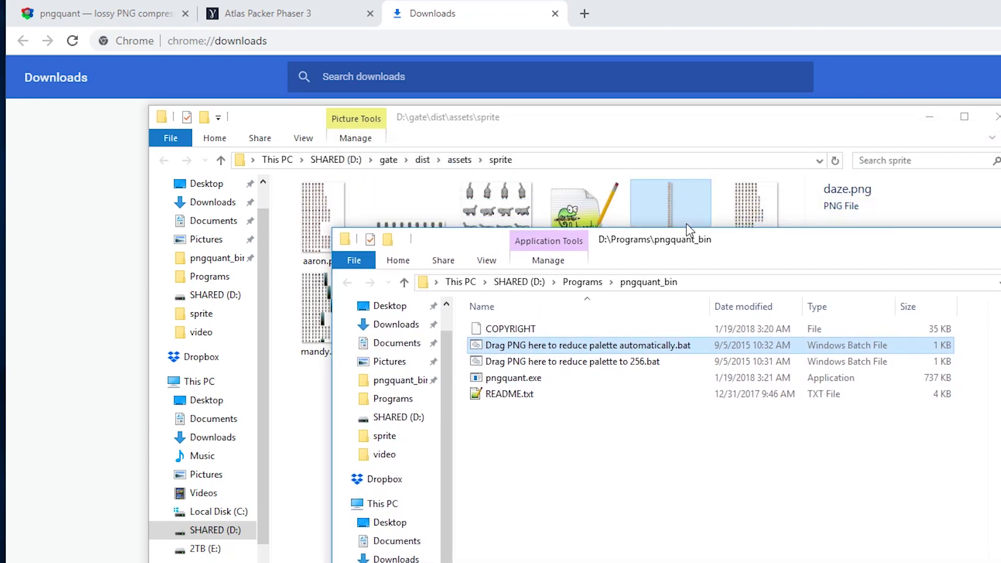
pyautogui.moveTo(655, 202); pyautogui.dragTo(677, 349)
# - Compare file sizes of daze.png, daze-fs8.png and daze-or8.png
pyautogui.click(686, 203)
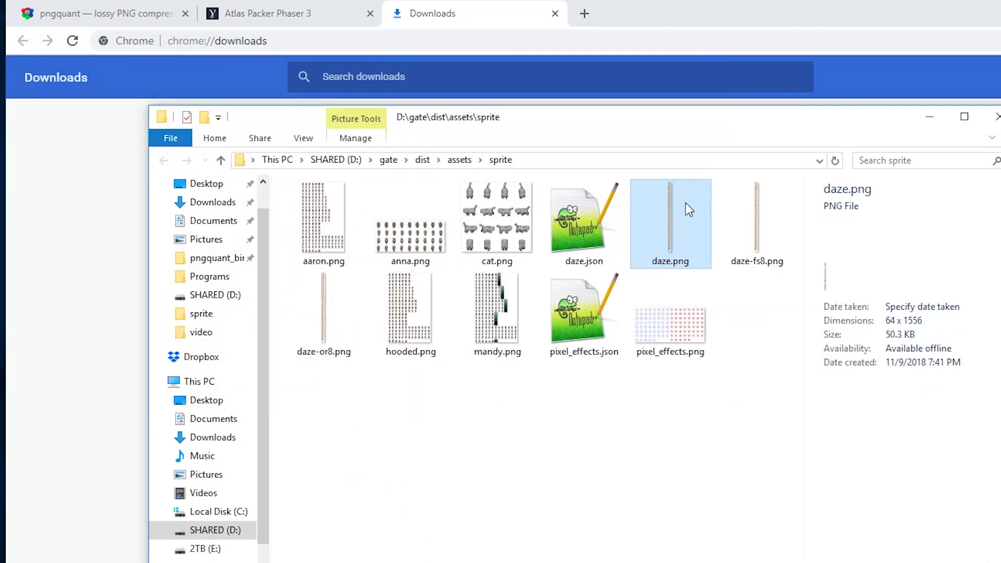
pyautogui.click(753, 231)
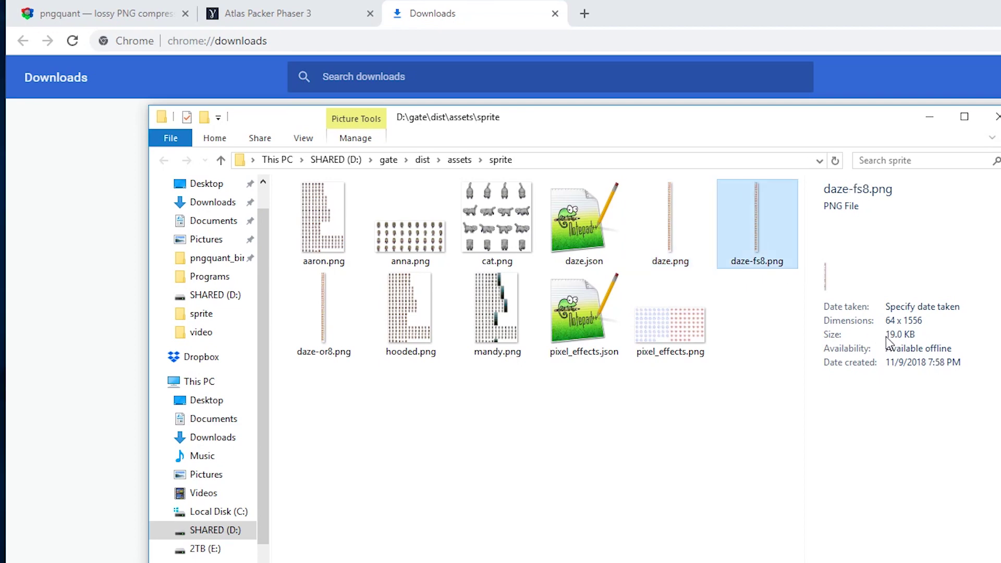
pyautogui.click(324, 310)
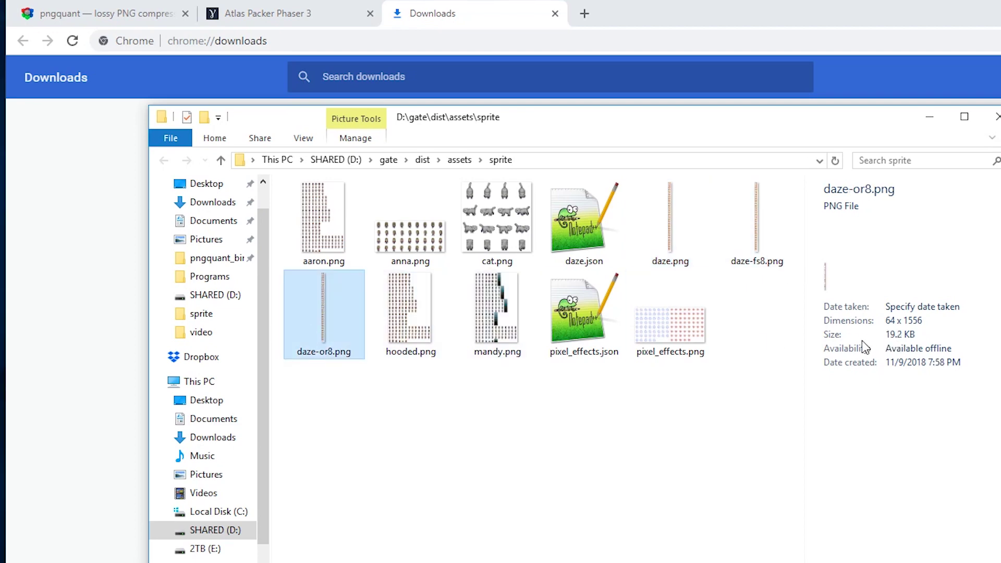
pyautogui.click(687, 245)
pyautogui.click(719, 250)
pyautogui.click(674, 254)
pyautogui.rightClick(674, 254)
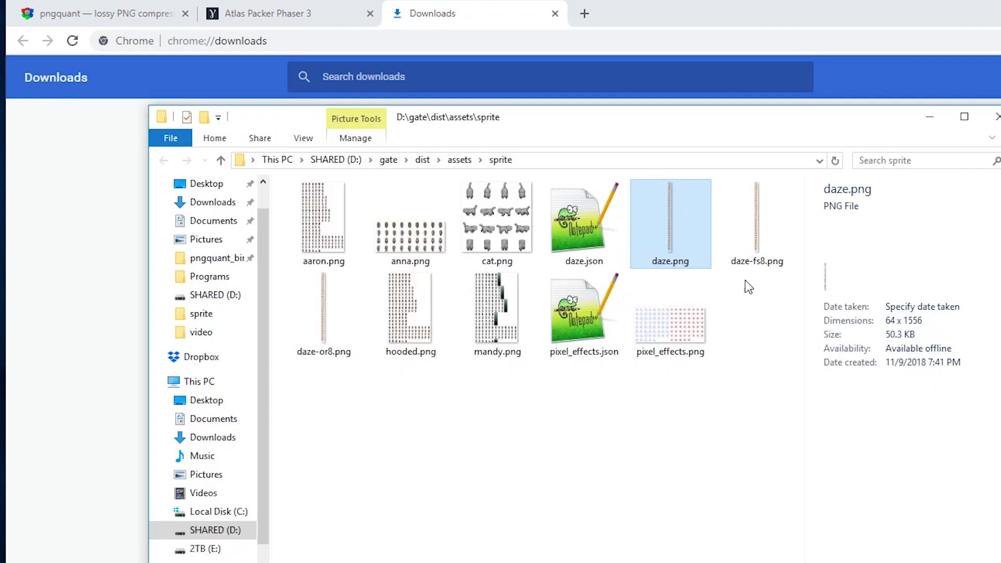
pyautogui.click(743, 253)
# - Delete the original 50.3 KB daze.png and daze-or8.png
pyautogui.click(671, 229)
pyautogui.press('Delete')
pyautogui.click(682, 242)
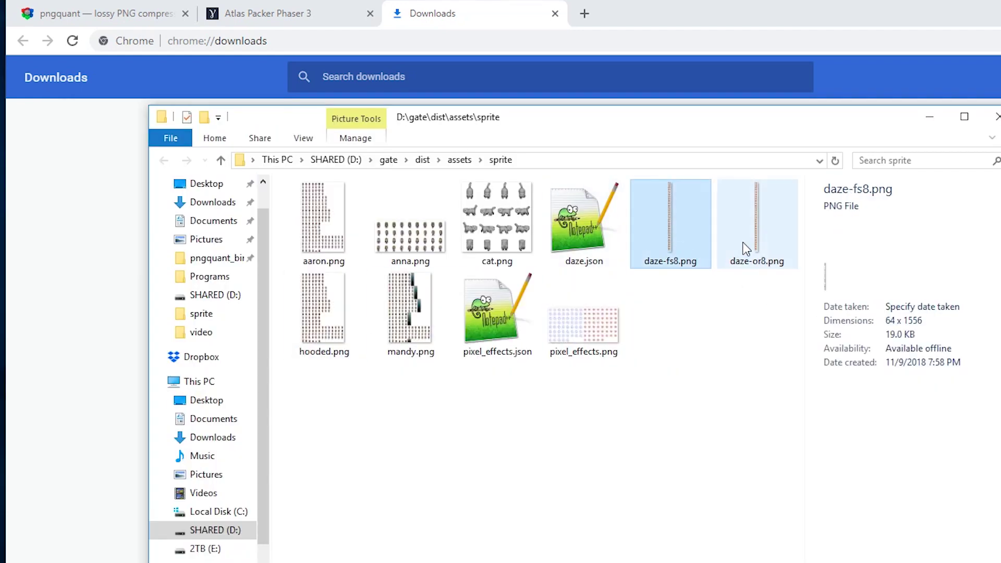
pyautogui.click(751, 237)
pyautogui.press('Delete')
# - Rename daze-fs8.png to daze.png by removing the -fs8 suffix
pyautogui.rightClick(676, 245)
pyautogui.rightClick(664, 234)
pyautogui.click(698, 562)
pyautogui.press('Right')
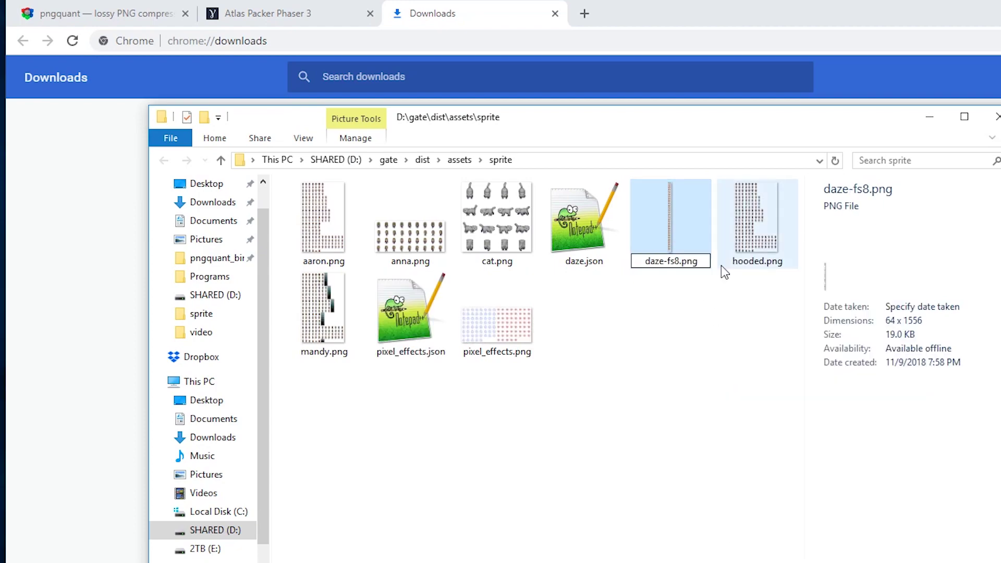
pyautogui.press('BackSpace')
pyautogui.press('BackSpace')
pyautogui.press('BackSpace')
pyautogui.press('BackSpace')
pyautogui.press('Return')
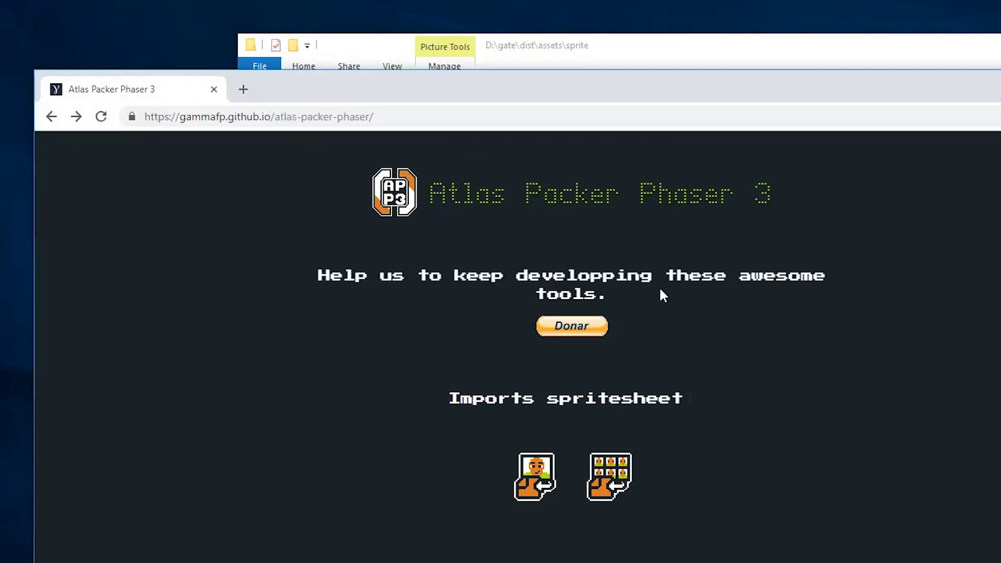
pyautogui.click(599, 52)
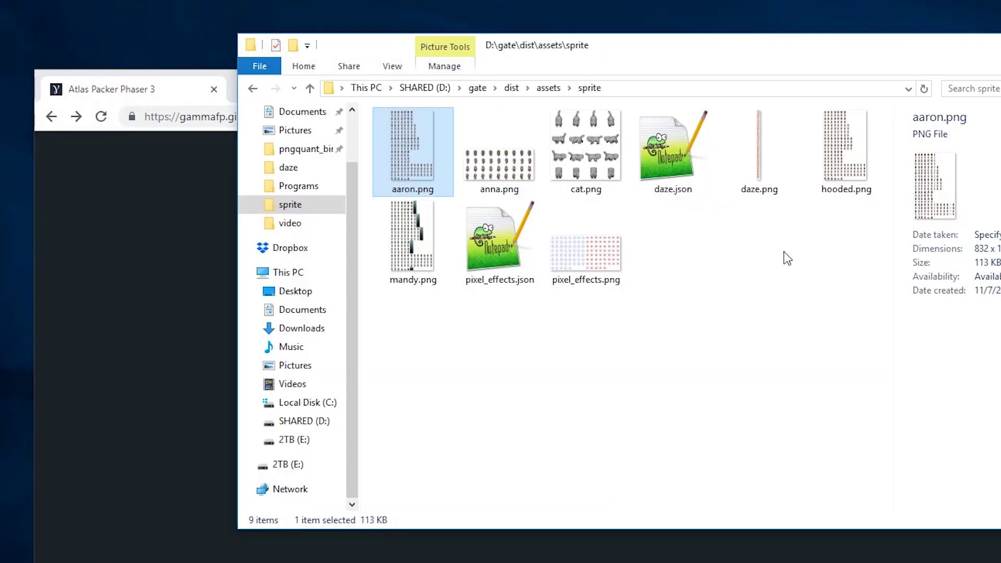
pyautogui.doubleClick(823, 170)
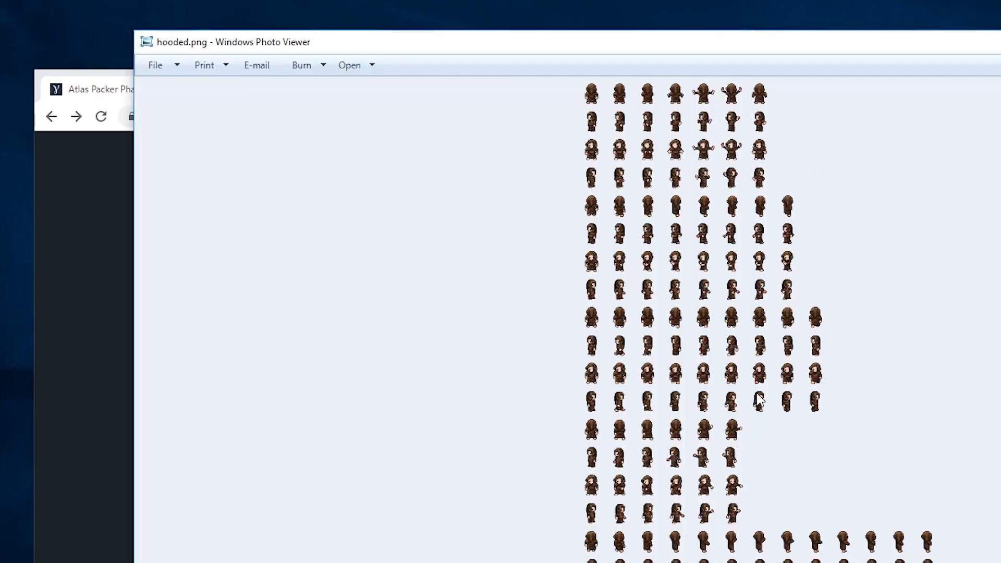
pyautogui.scroll(3, 617, 177)
pyautogui.moveTo(617, 178); pyautogui.dragTo(576, 482)
pyautogui.moveTo(423, 457); pyautogui.dragTo(443, 350)
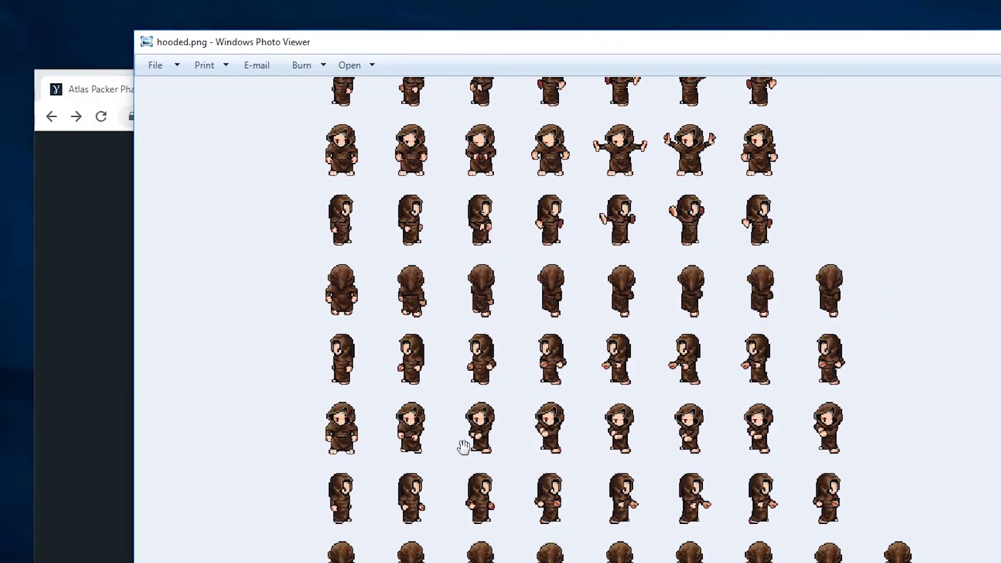
pyautogui.moveTo(462, 447); pyautogui.dragTo(516, 154)
pyautogui.moveTo(576, 512); pyautogui.dragTo(607, 255)
pyautogui.press('Right')
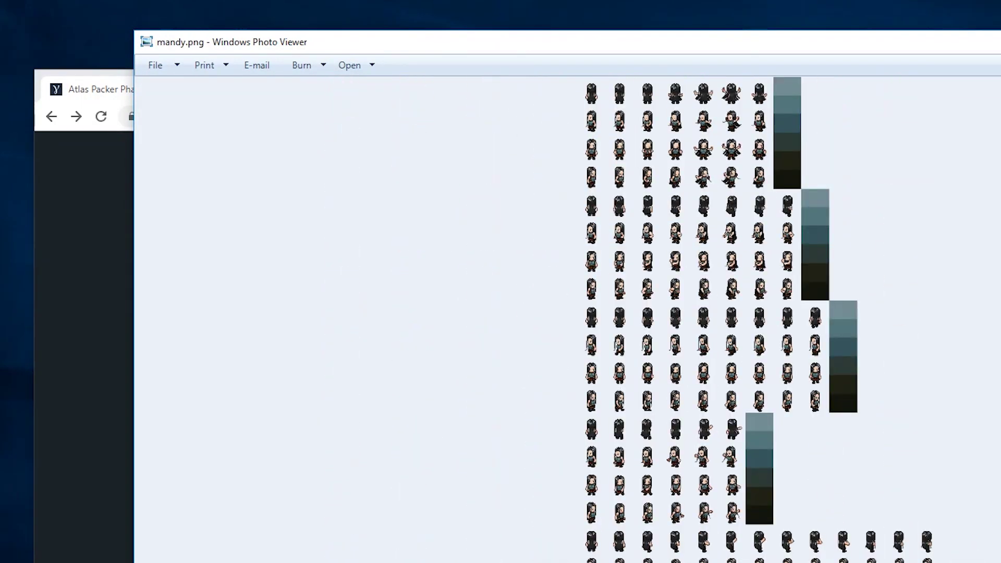
pyautogui.scroll(5, 678, 362)
pyautogui.moveTo(680, 360); pyautogui.dragTo(769, 0)
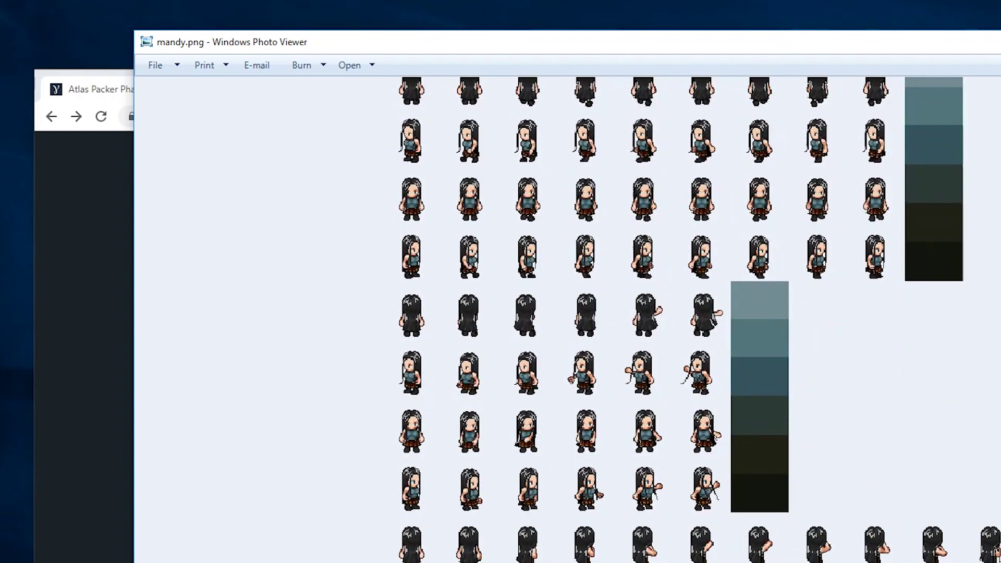
pyautogui.press('Escape')
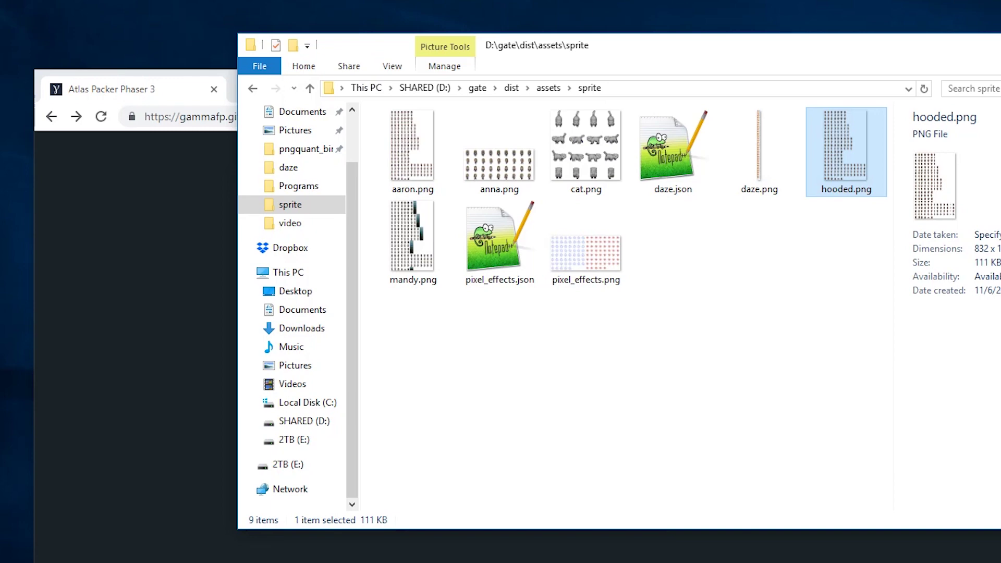
# - Choose hooded.png as the sprite sheet to import into Atlas Packer Phaser 3
pyautogui.hotkey('alt', 'Tab')
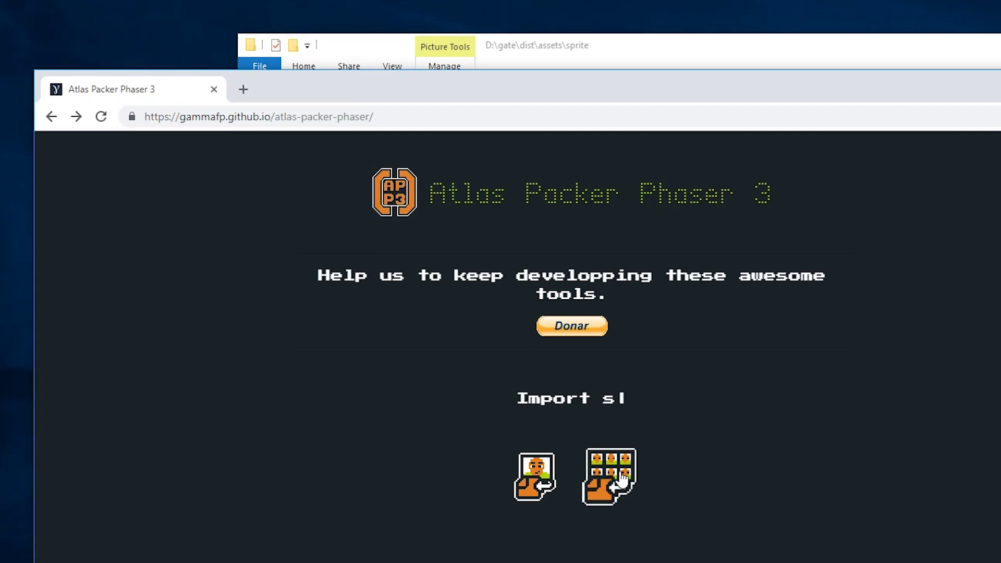
pyautogui.click(622, 480)
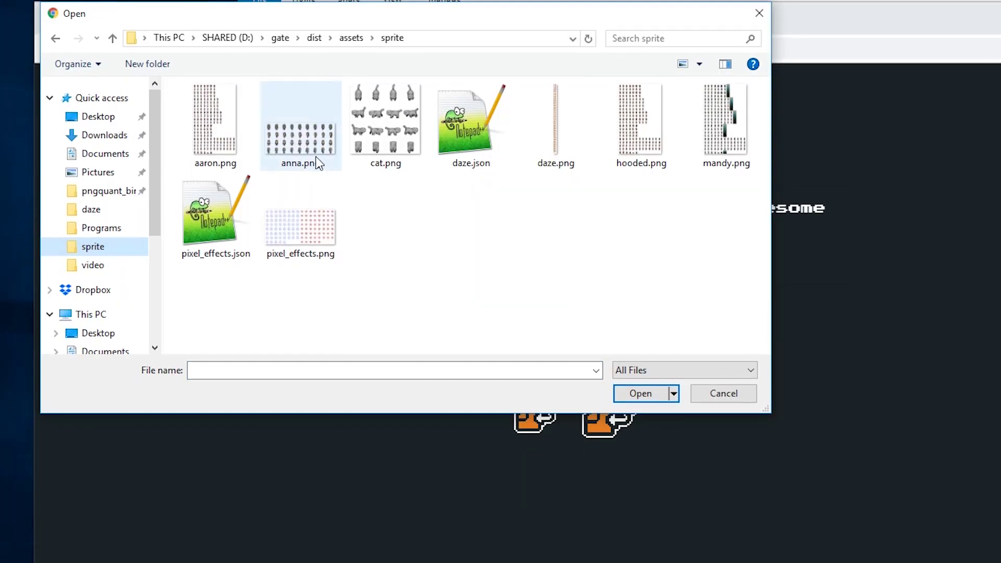
pyautogui.click(646, 144)
pyautogui.click(725, 147)
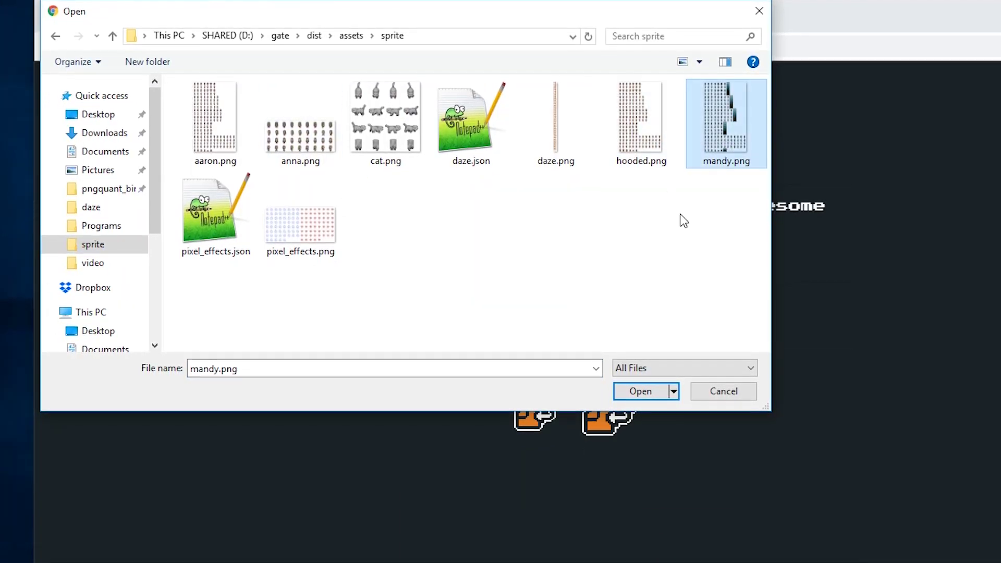
pyautogui.click(647, 151)
pyautogui.click(641, 396)
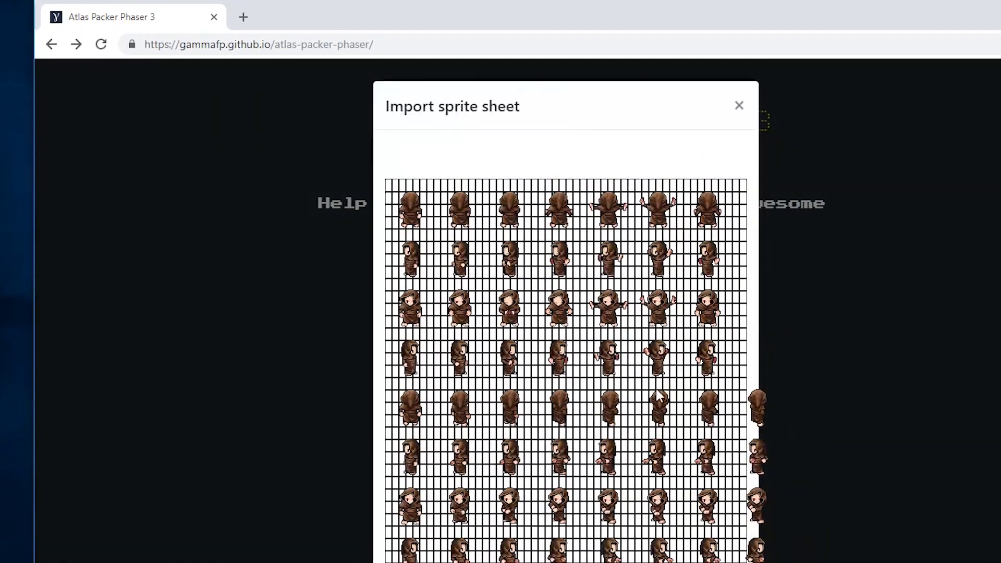
# - Set the sprite size to 64 × 64 px, save changes and confirm the upload
pyautogui.scroll(-2, 620, 397)
pyautogui.scroll(-2, 620, 396)
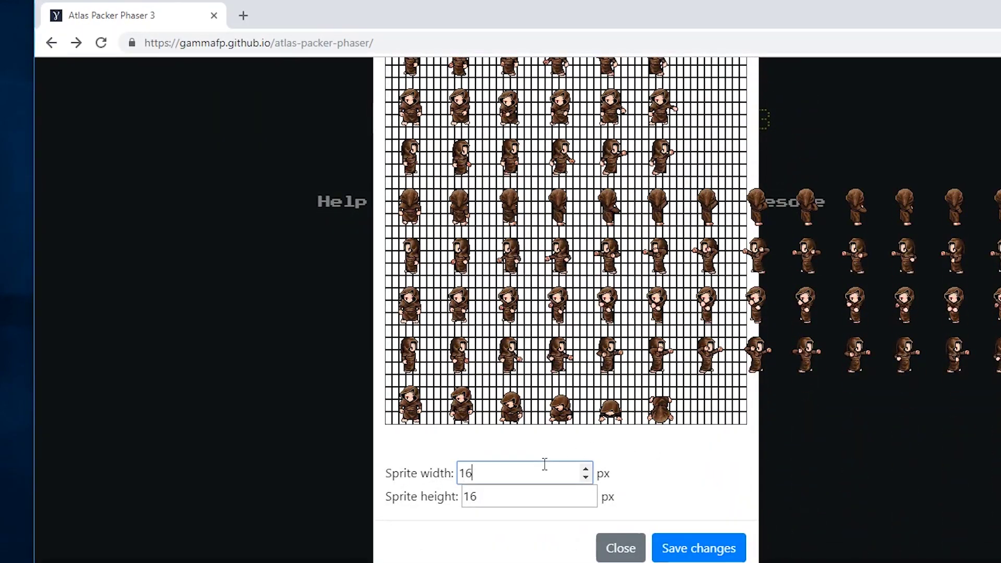
pyautogui.click(527, 496)
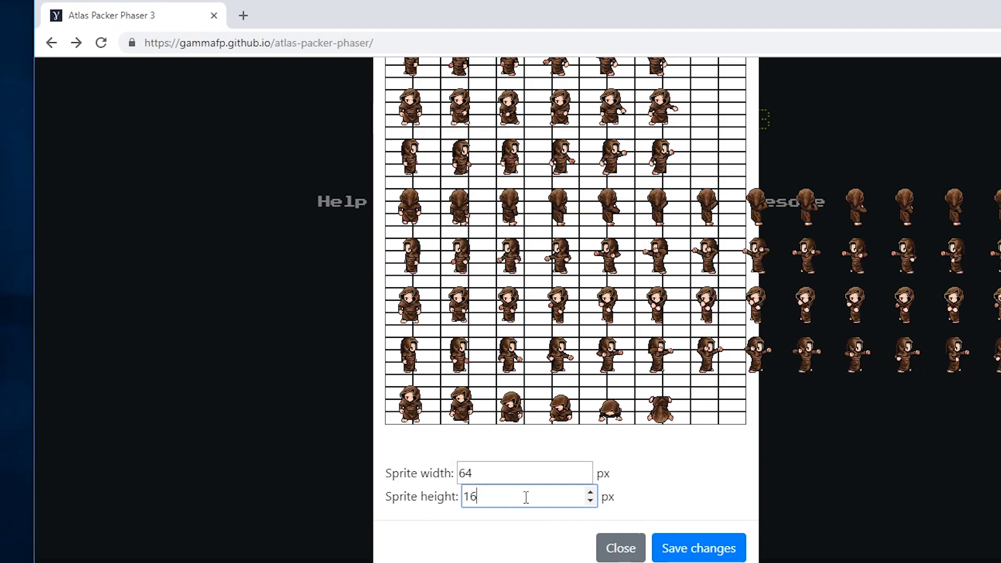
pyautogui.doubleClick(527, 496)
pyautogui.write('64')
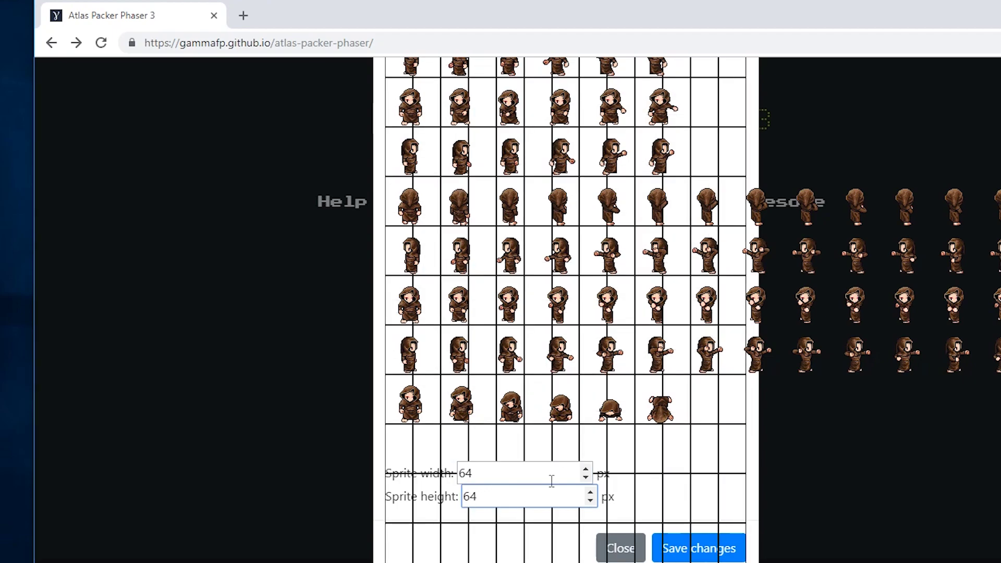
pyautogui.scroll(10, 591, 331)
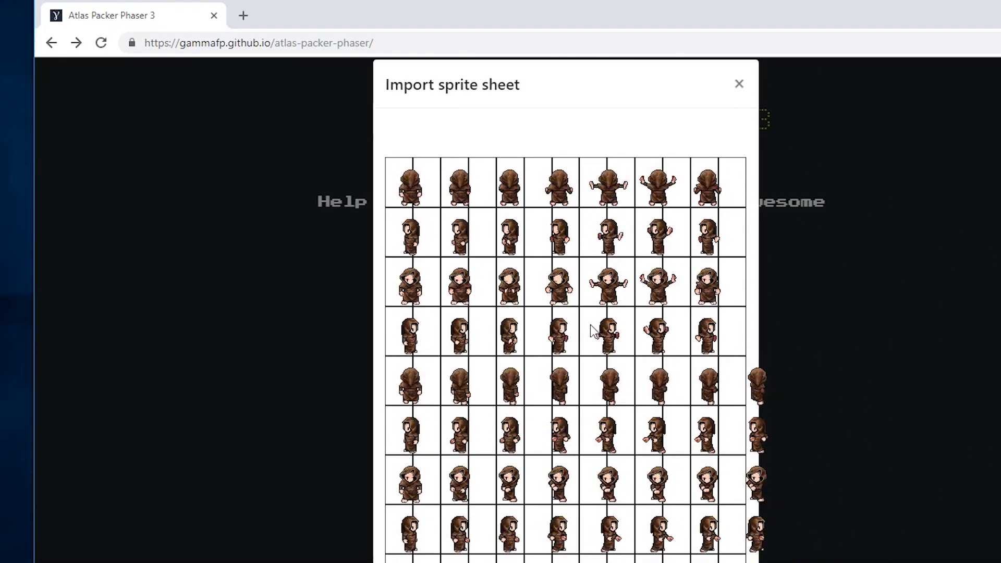
pyautogui.scroll(-10, 590, 326)
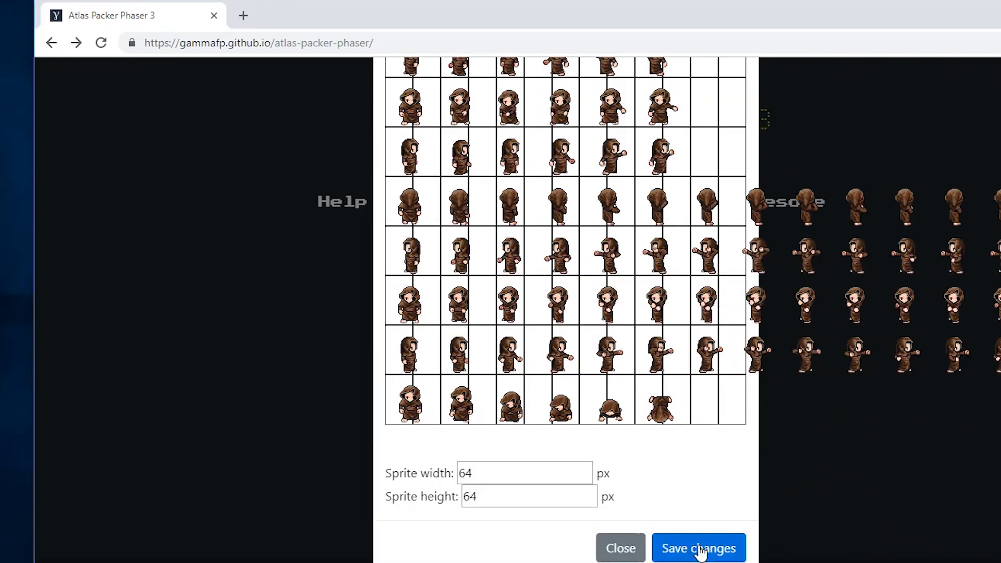
pyautogui.click(700, 550)
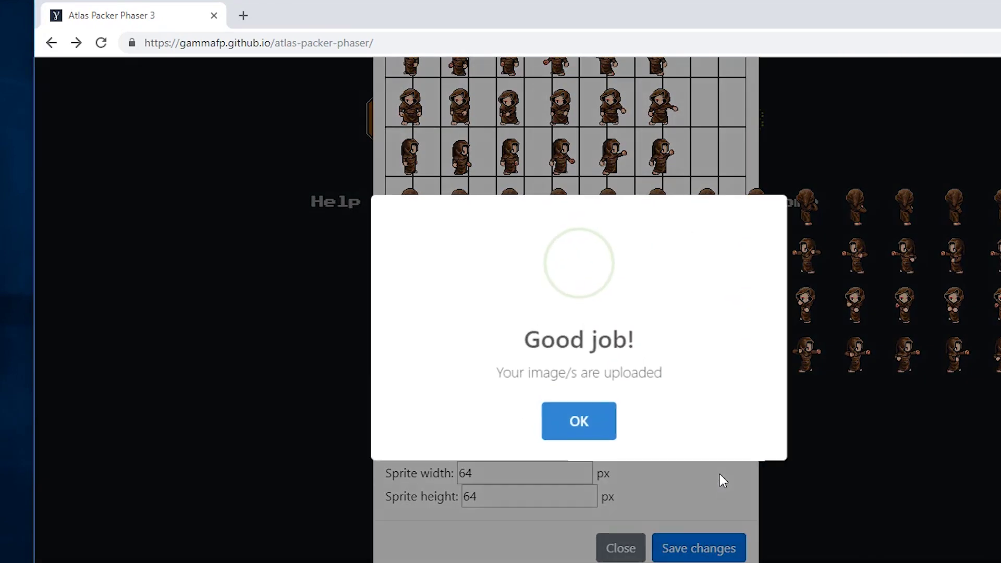
pyautogui.click(589, 428)
# - Add another sprite sheet to the atlas with a 64 px sprite height
pyautogui.scroll(-4, 616, 356)
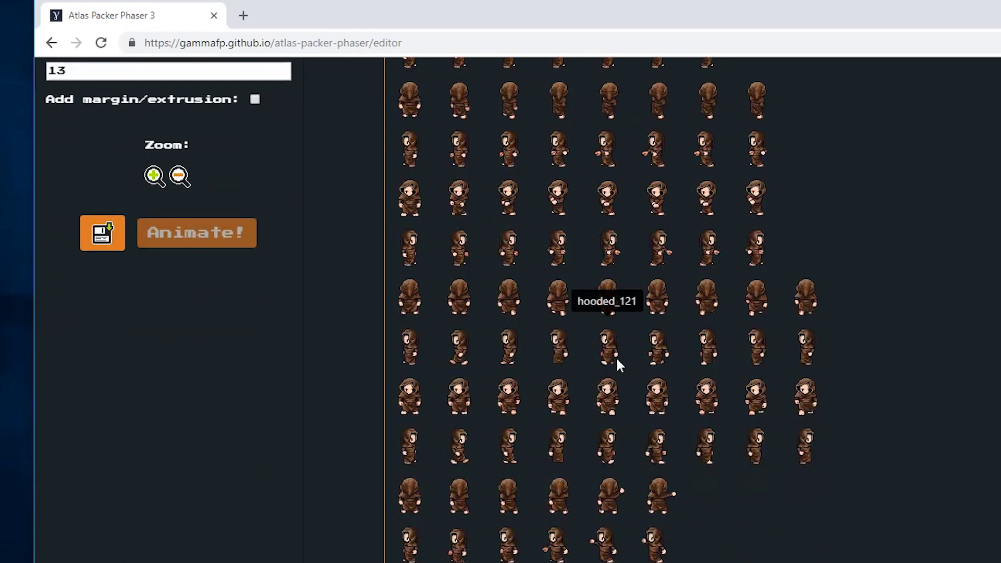
pyautogui.scroll(-5, 615, 357)
pyautogui.scroll(9, 630, 364)
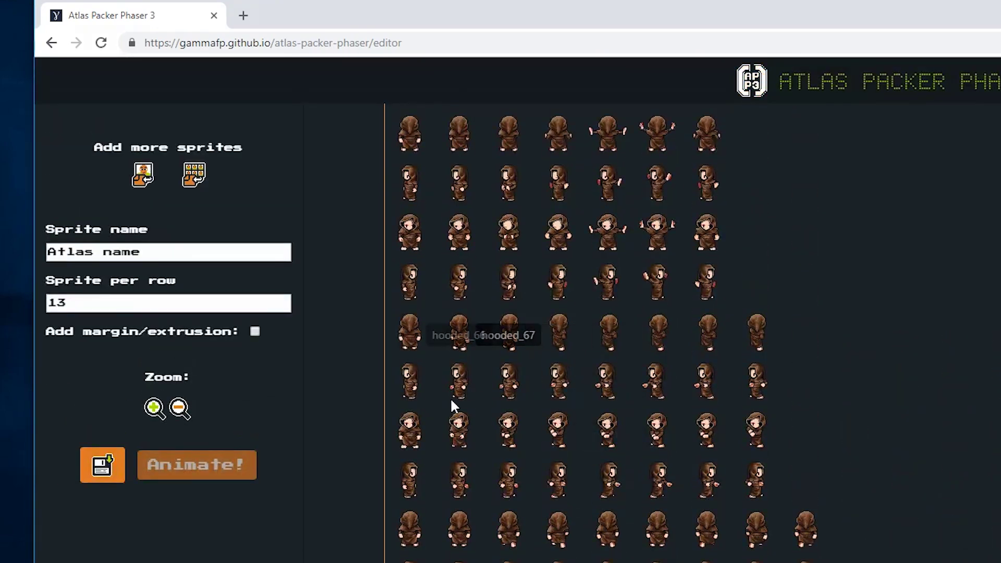
pyautogui.click(192, 177)
pyautogui.press('Escape')
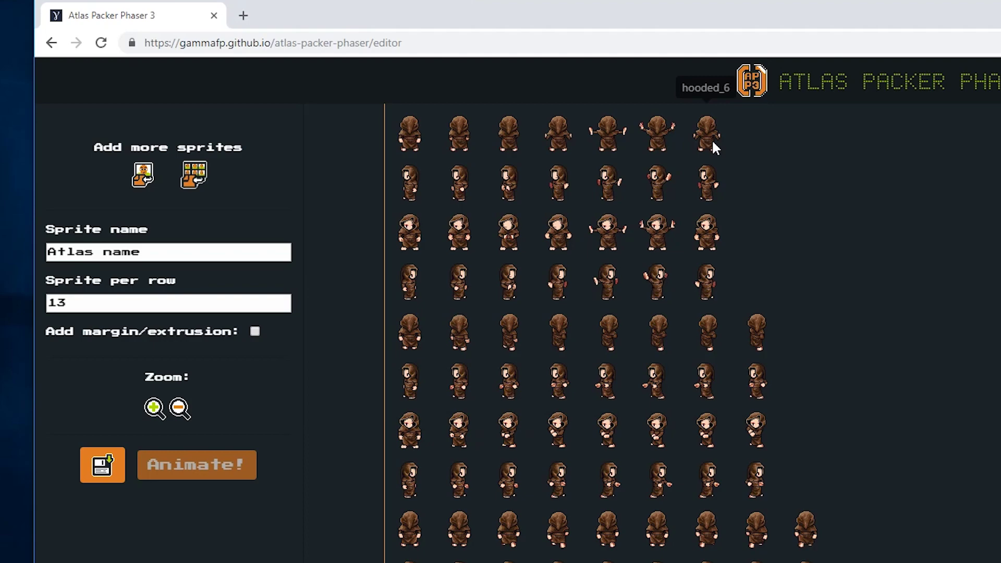
pyautogui.scroll(-5, 530, 468)
pyautogui.doubleClick(507, 502)
pyautogui.write('64')
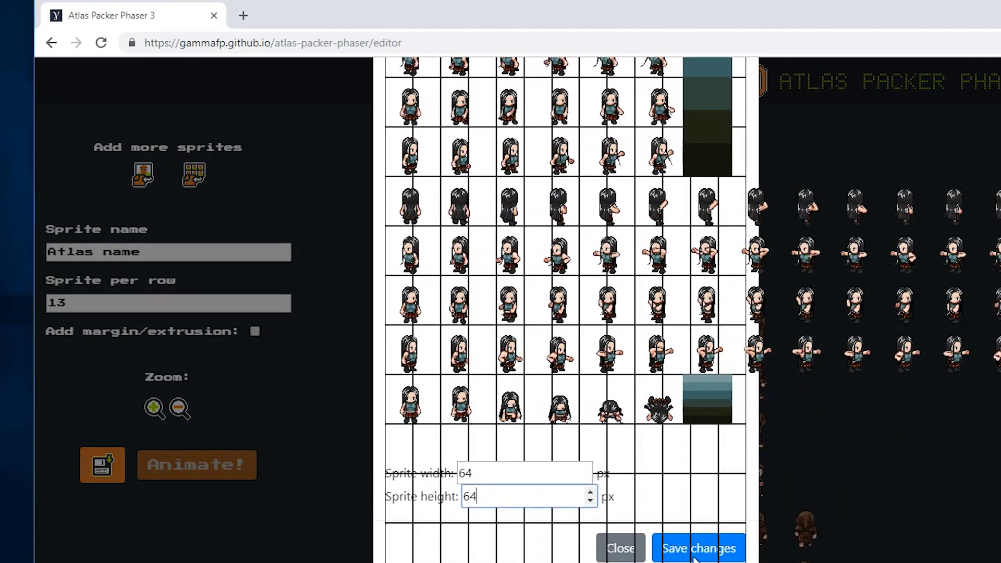
pyautogui.click(698, 548)
# - Name the atlas 'characters' and save the packed atlas as a zip download
pyautogui.scroll(-20, 676, 422)
pyautogui.scroll(11, 722, 415)
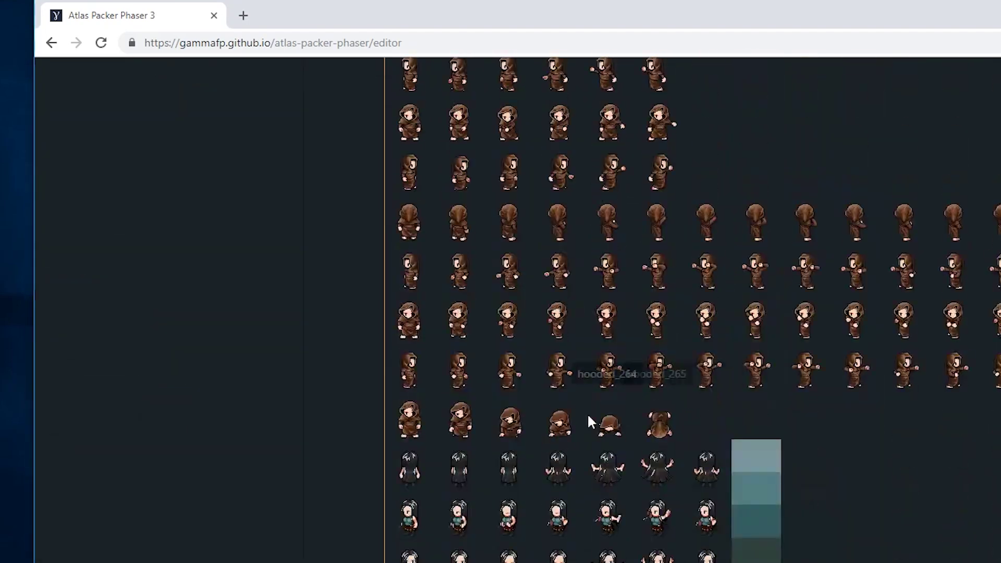
pyautogui.scroll(10, 469, 422)
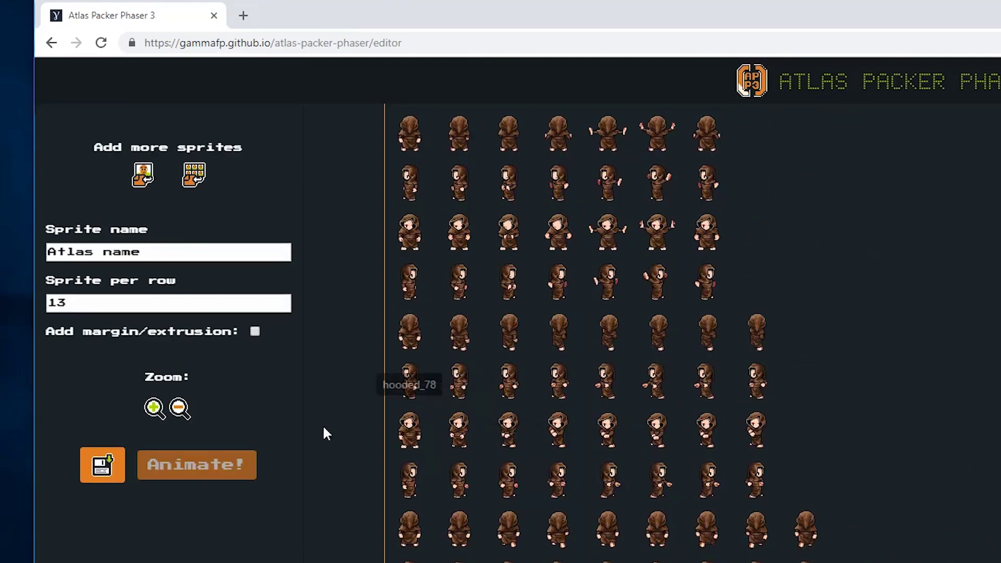
pyautogui.tripleClick(143, 252)
pyautogui.write('characters')
pyautogui.press('Return')
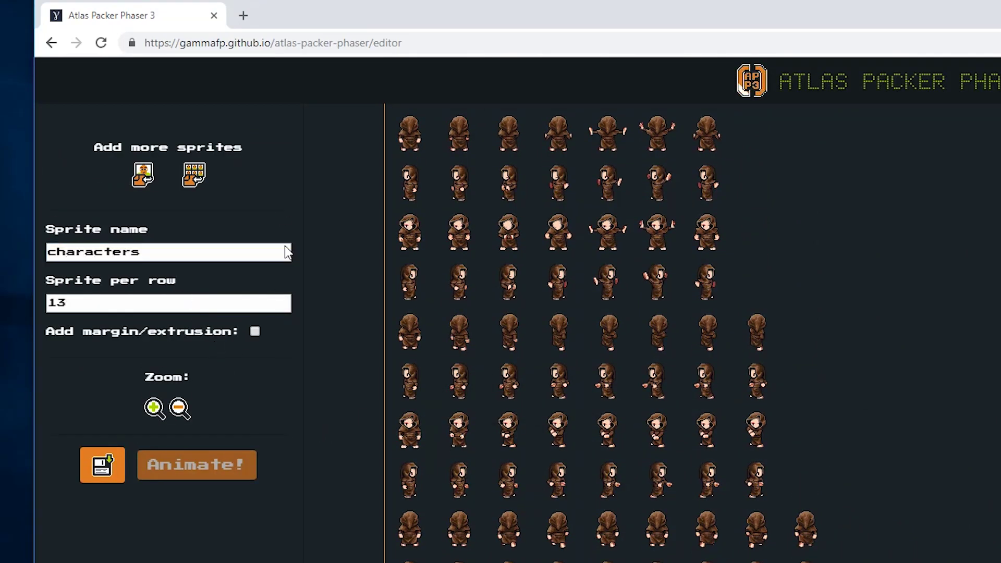
pyautogui.click(103, 465)
pyautogui.click(643, 386)
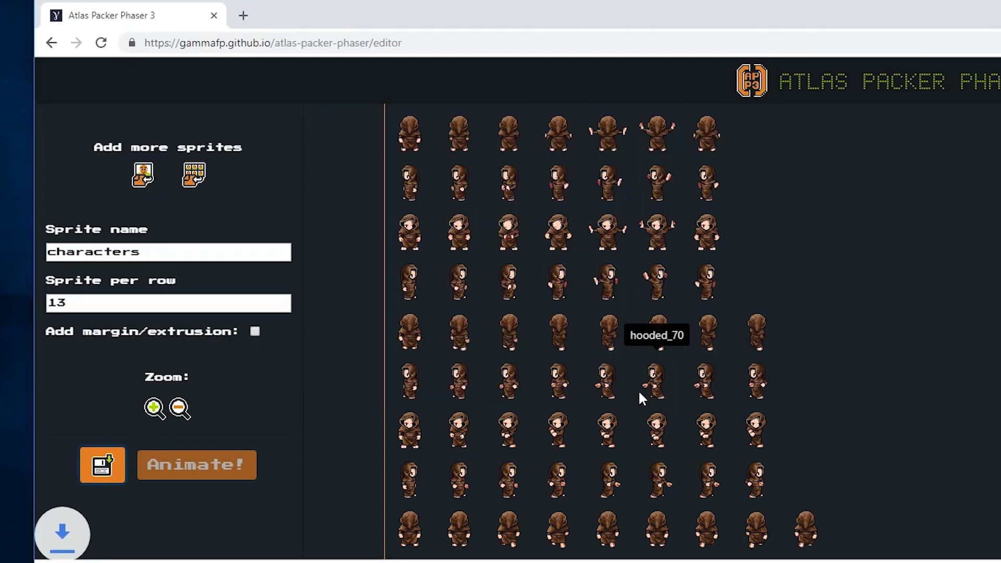
# - Extract PP3.zip's two files to the sprite folder and open characters_atlas.json in Notepad++
pyautogui.doubleClick(685, 199)
pyautogui.moveTo(211, 420); pyautogui.dragTo(213, 385)
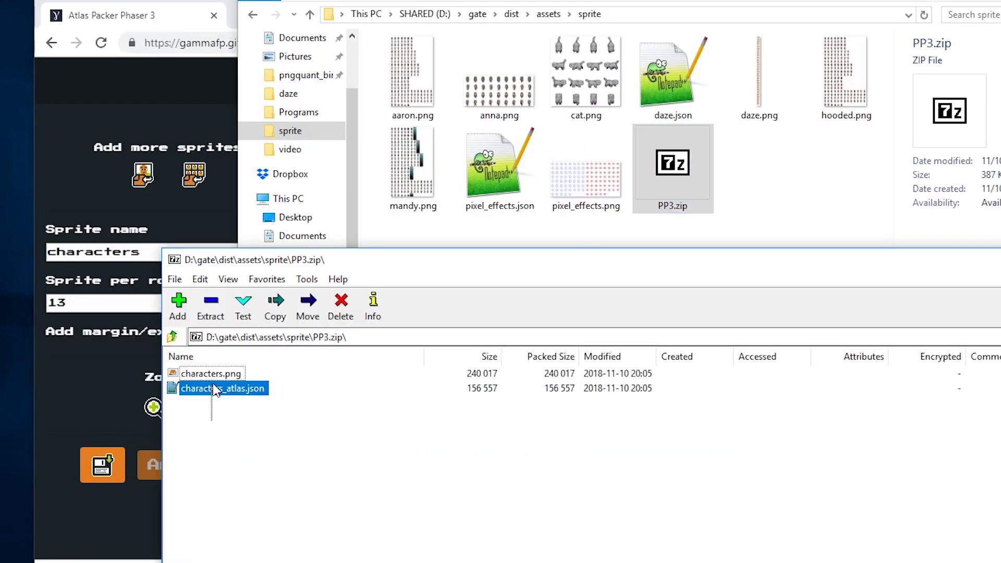
pyautogui.moveTo(758, 189); pyautogui.dragTo(761, 172)
pyautogui.doubleClick(755, 100)
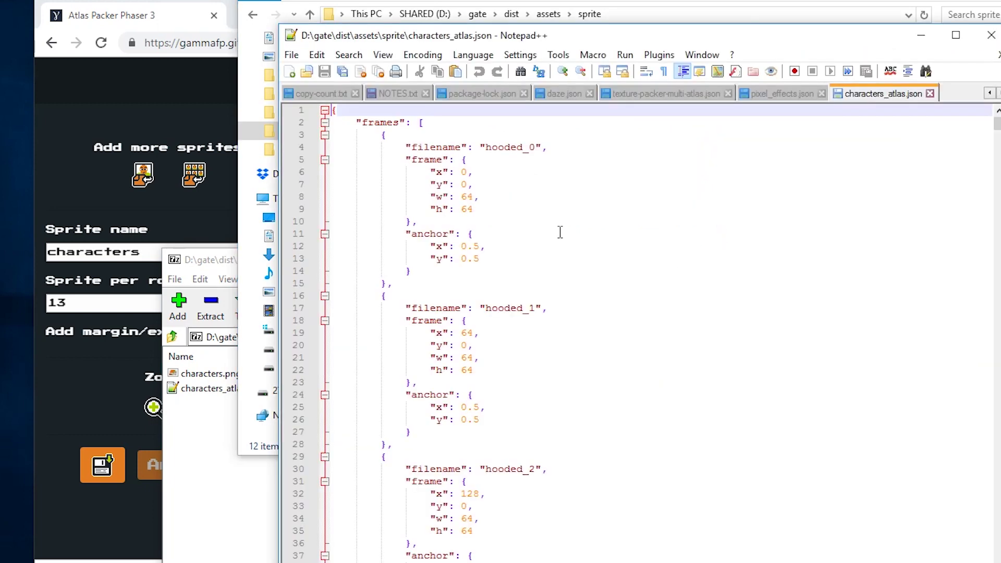
pyautogui.scroll(-12, 699, 234)
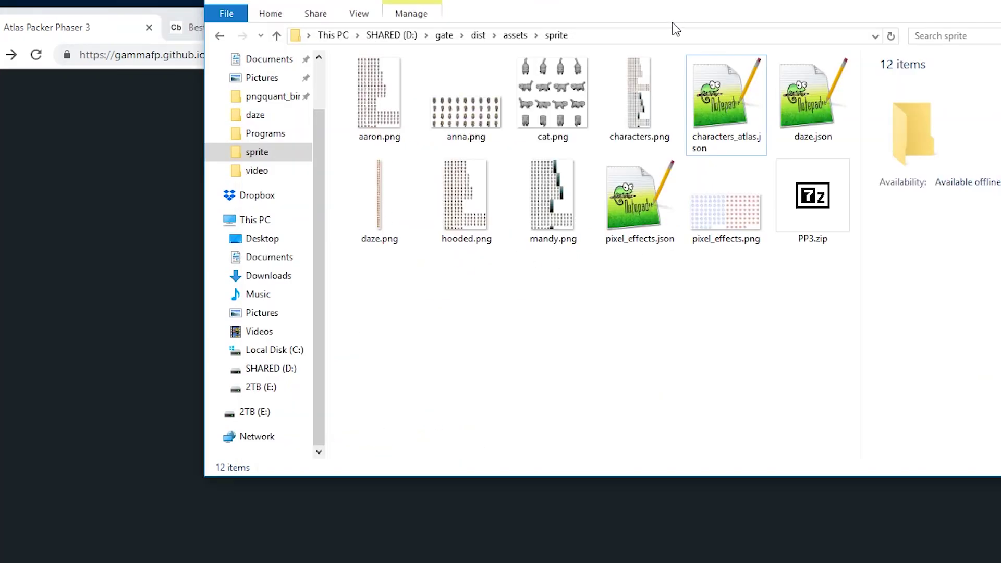
pyautogui.doubleClick(726, 104)
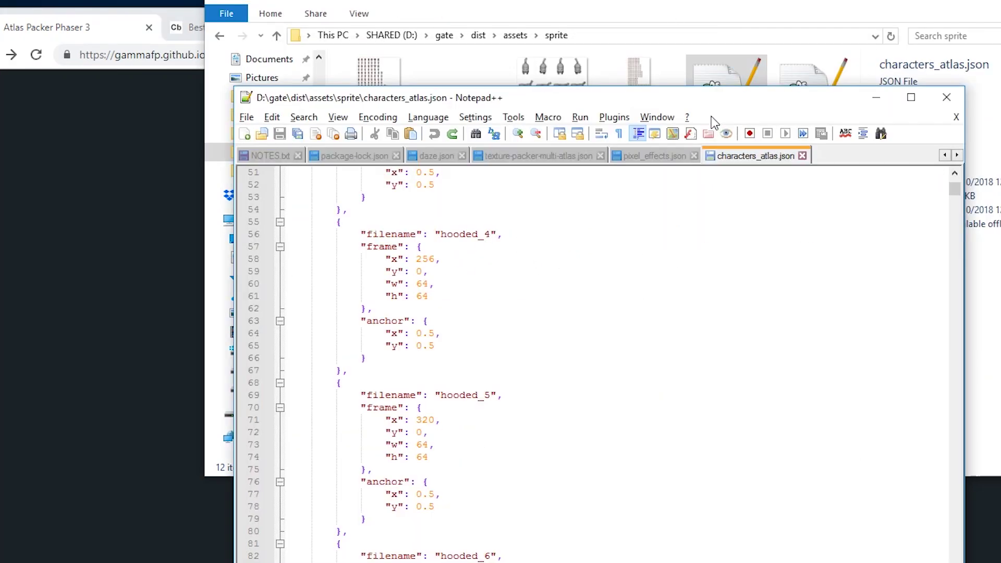
pyautogui.click(537, 307)
pyautogui.scroll(4, 460, 221)
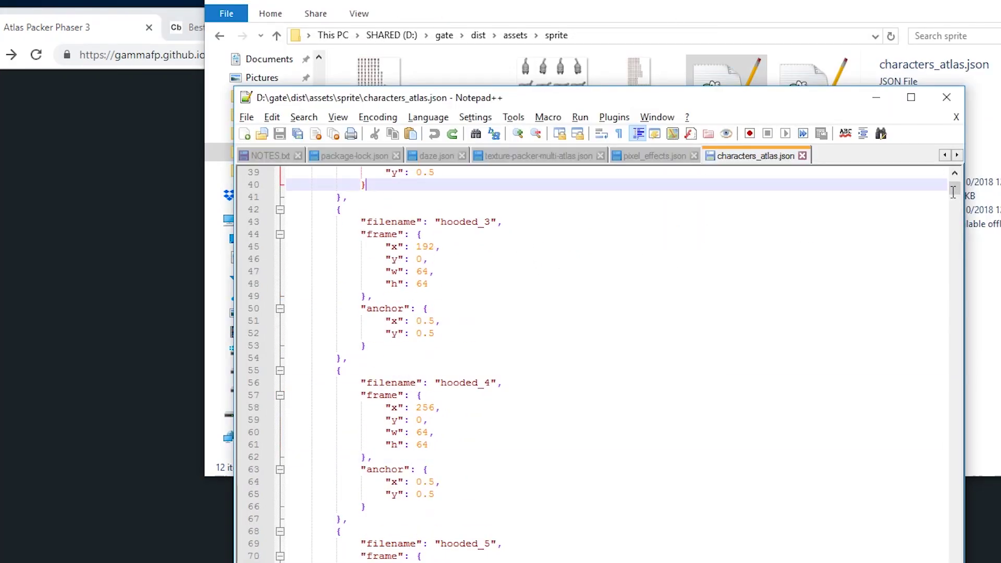
pyautogui.moveTo(946, 188); pyautogui.dragTo(954, 338)
# - Replace characters_atlas.json's text with the minified JSON, shrinking it from 152 KB to 49.4 KB
pyautogui.click(980, 156)
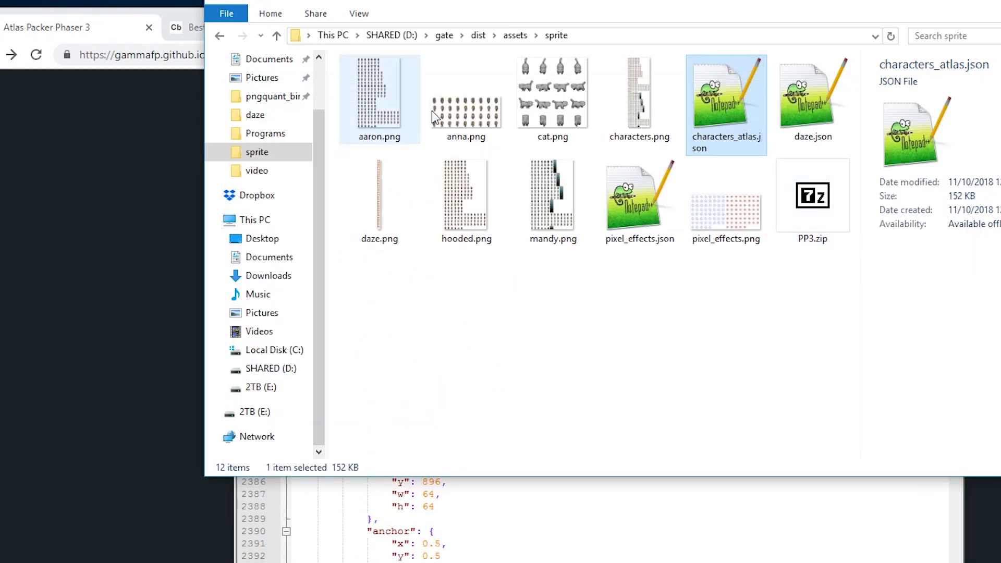
pyautogui.click(177, 98)
pyautogui.click(255, 36)
pyautogui.click(197, 318)
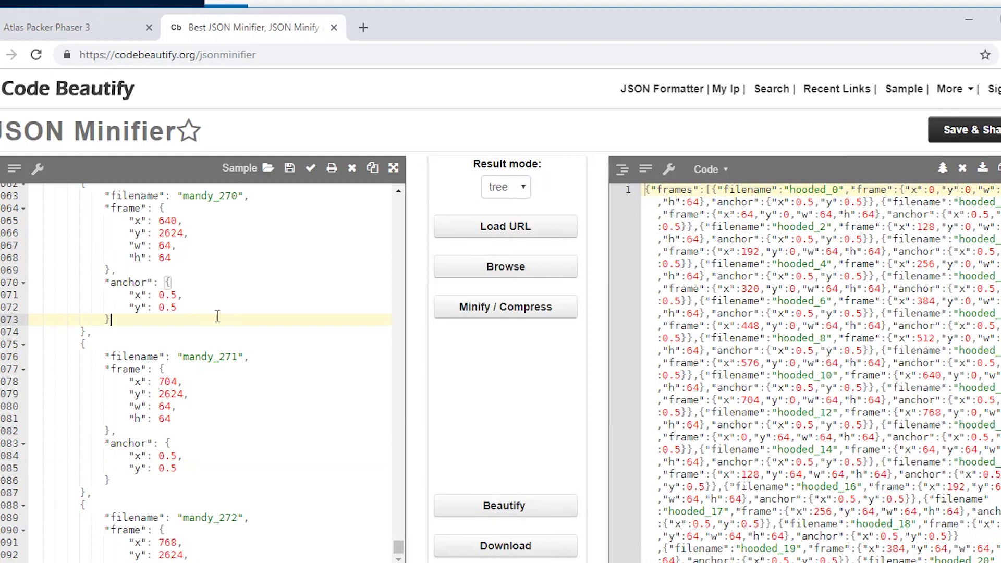
pyautogui.click(624, 545)
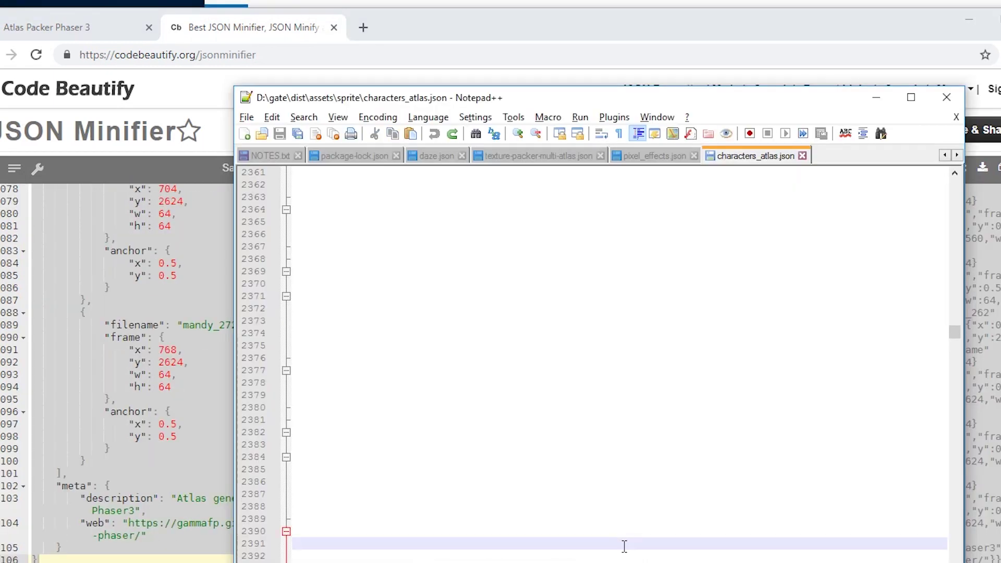
pyautogui.hotkey('ctrl', 'a')
pyautogui.hotkey('ctrl', 'v')
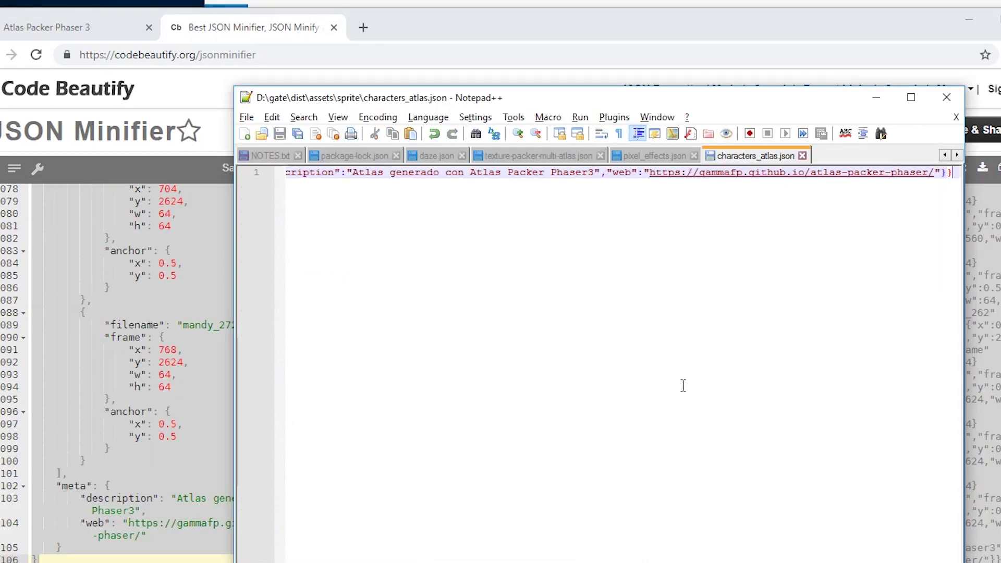
pyautogui.click(711, 3)
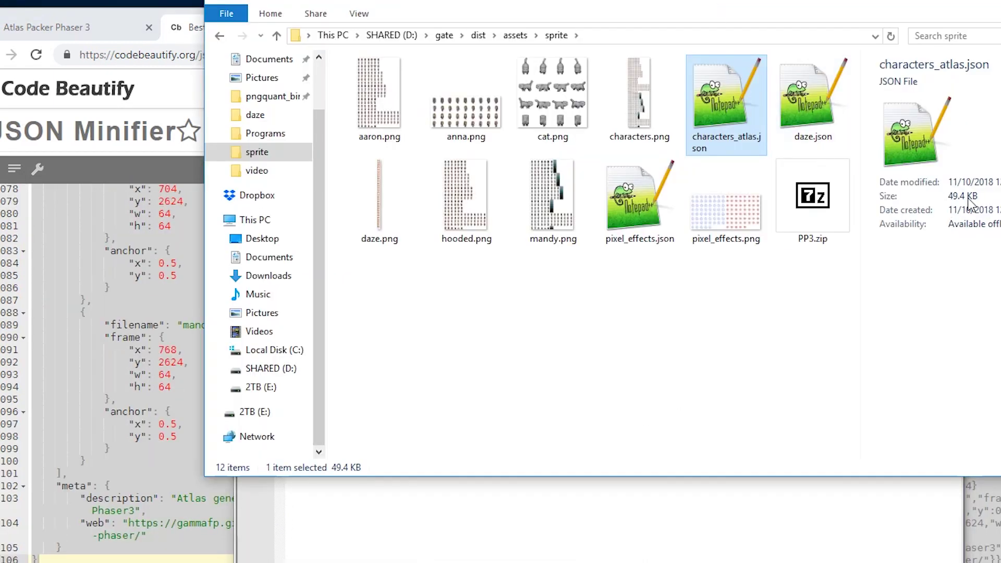
pyautogui.click(840, 319)
pyautogui.click(178, 155)
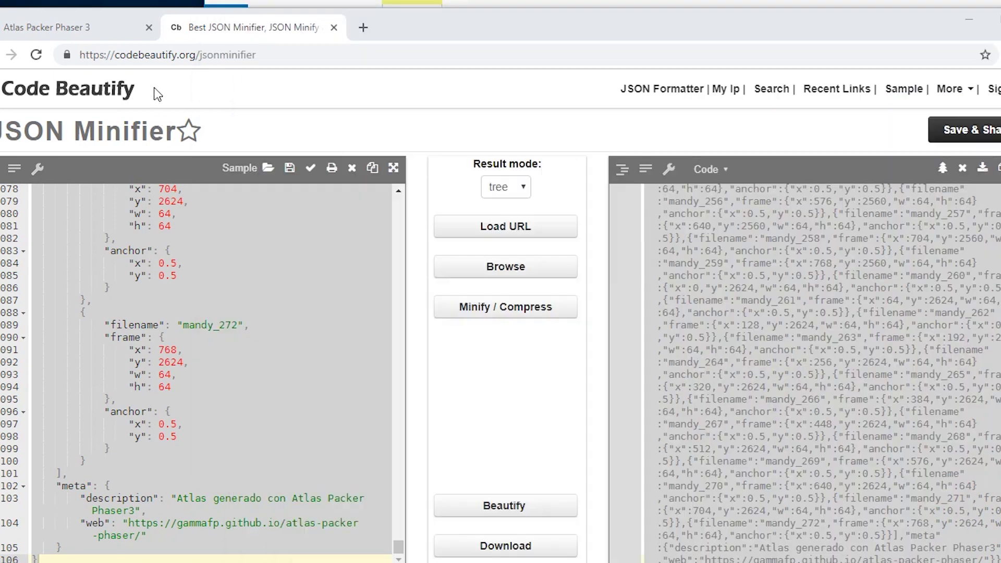
# - Import hooded.png into Atlas Packer Phaser 3 to start a new atlas
pyautogui.click(75, 29)
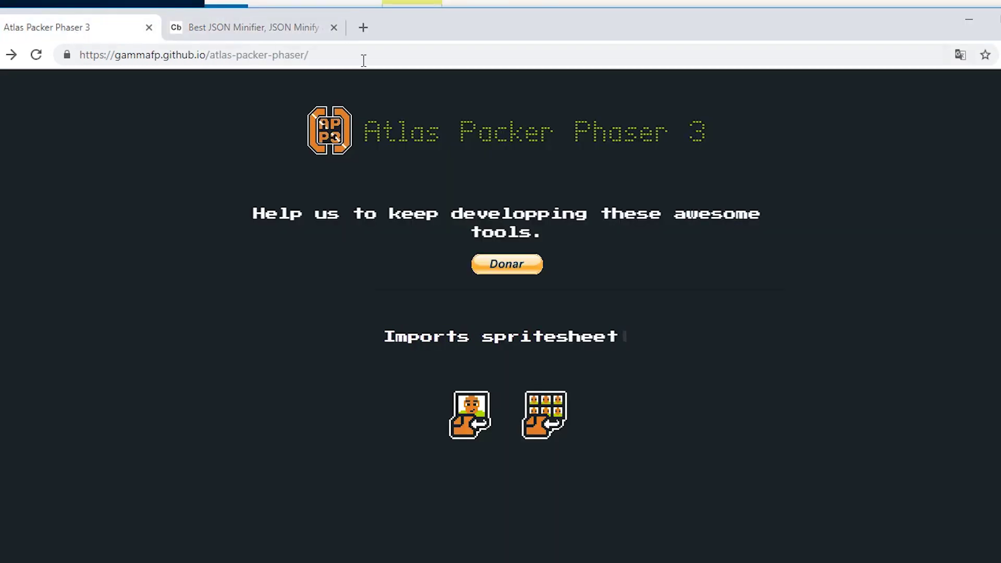
pyautogui.click(485, 415)
pyautogui.click(736, 9)
pyautogui.click(133, 336)
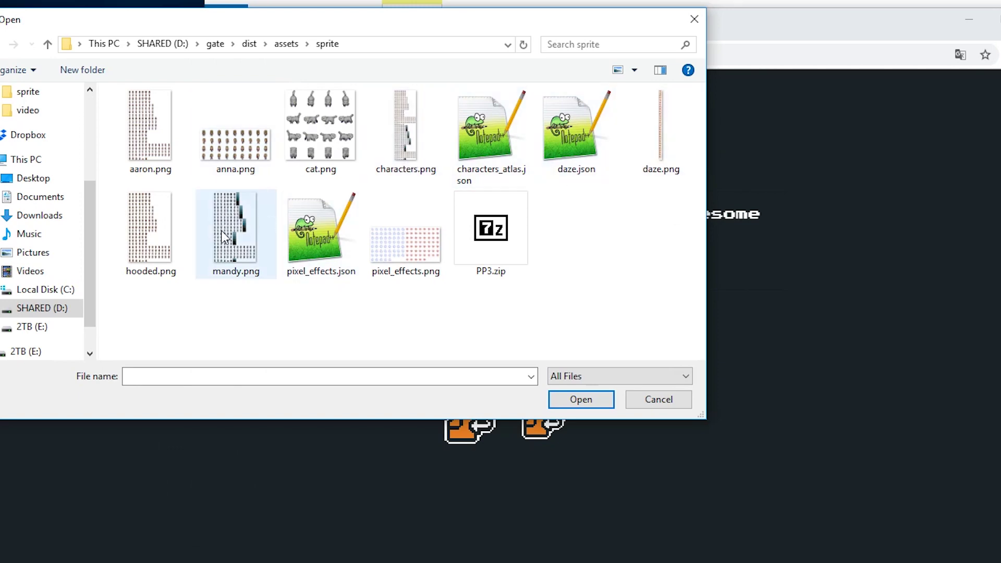
pyautogui.click(167, 250)
pyautogui.click(559, 403)
pyautogui.click(514, 431)
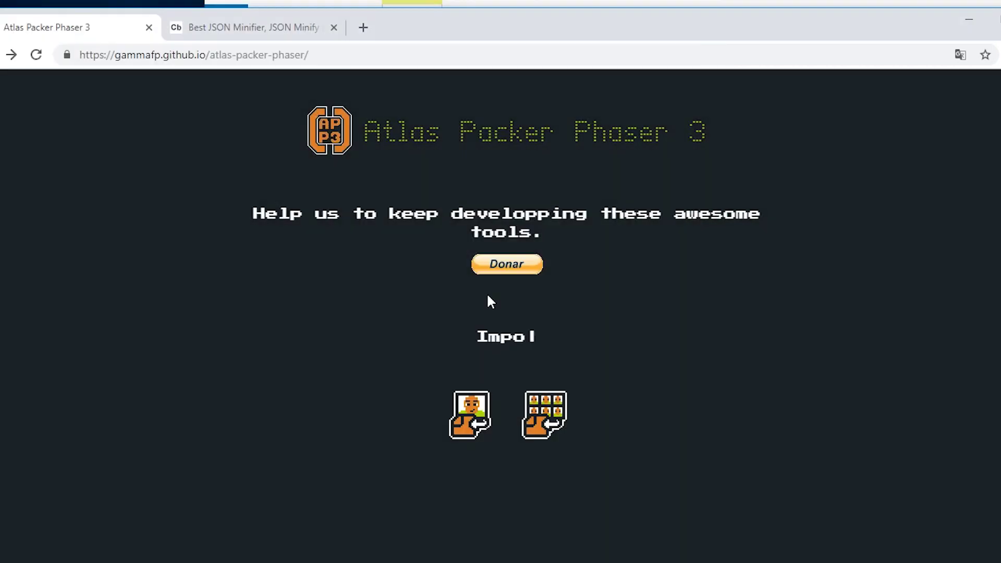
# - Add mandy.png, name the atlas characters_2, and download it as PP3 (1).zip
pyautogui.click(82, 188)
pyautogui.click(240, 240)
pyautogui.click(580, 399)
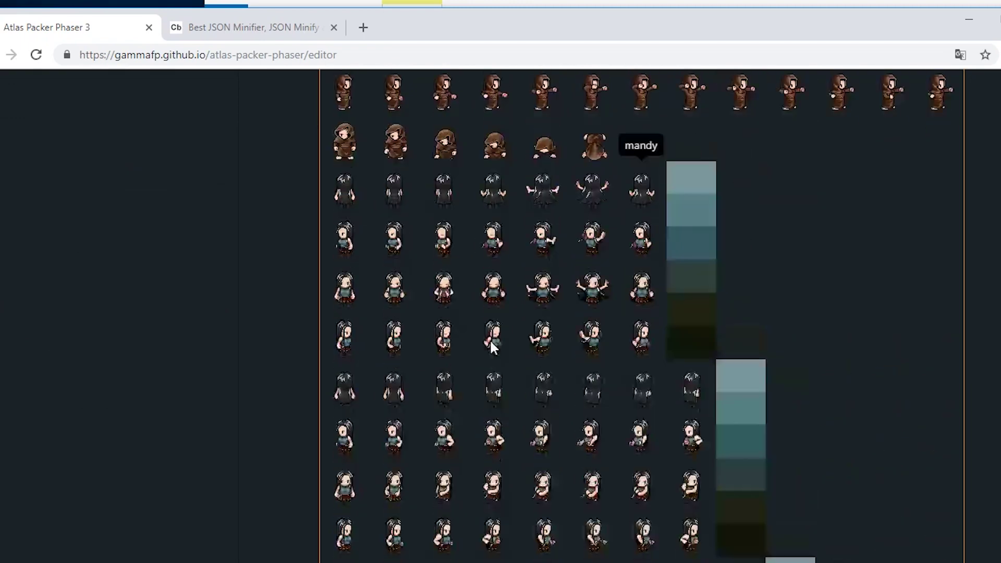
pyautogui.click(116, 268)
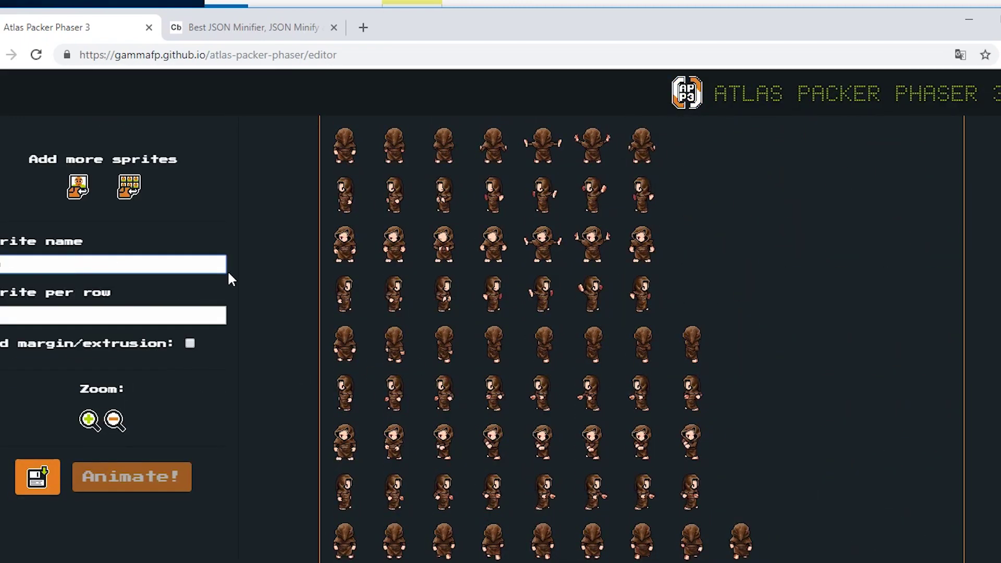
pyautogui.write('characters_2')
pyautogui.click(46, 477)
pyautogui.click(576, 398)
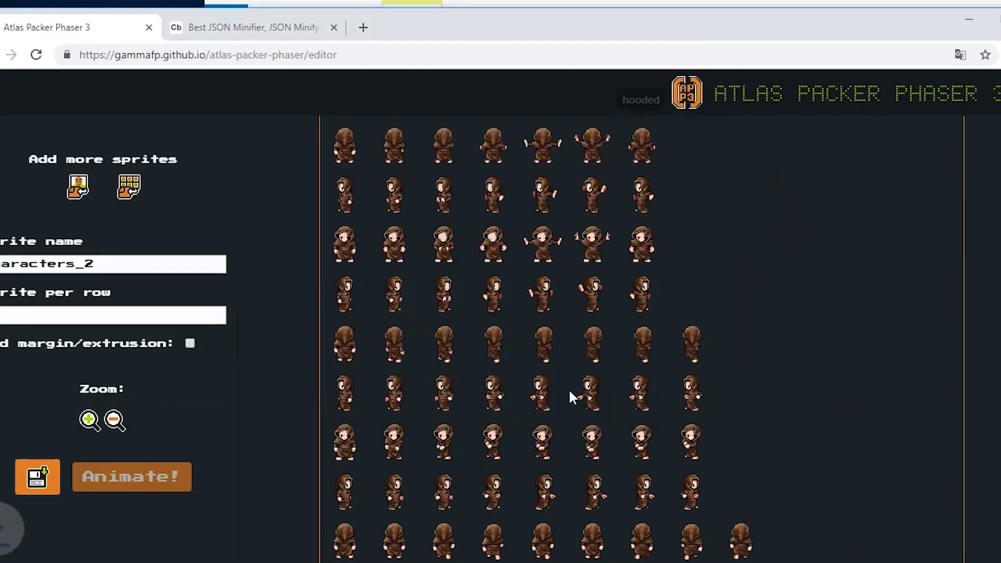
pyautogui.hotkey('alt', 'Tab')
pyautogui.rightClick(829, 232)
# - Extract PP3 (1).zip and inspect the frame entries in characters_2_atlas.json
pyautogui.press('Escape')
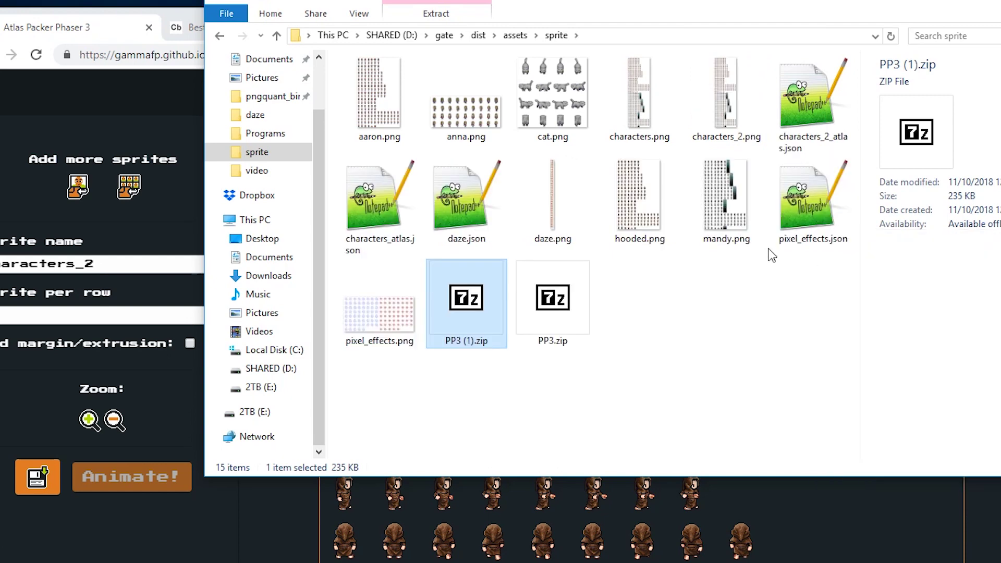
pyautogui.click(743, 113)
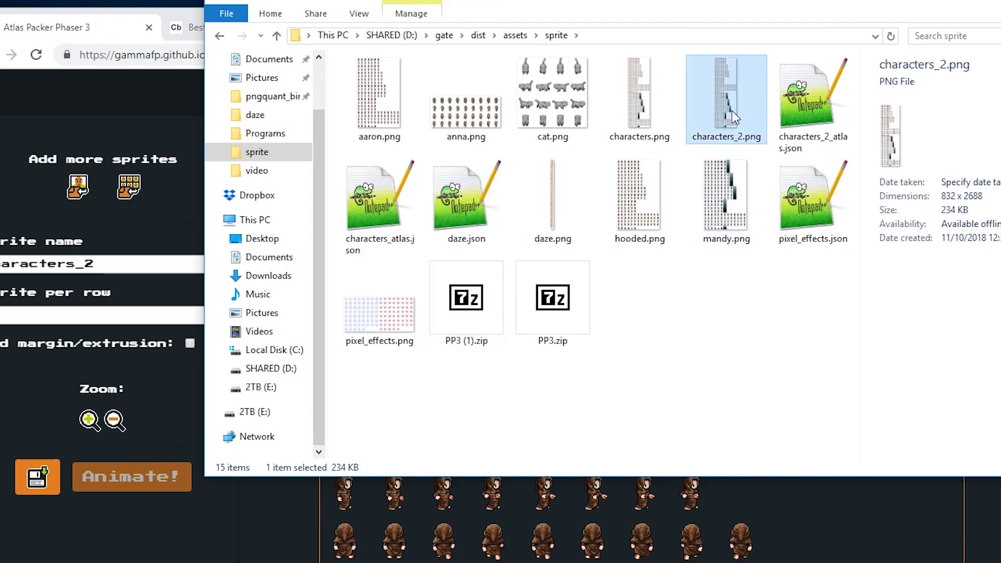
pyautogui.click(829, 115)
pyautogui.doubleClick(824, 120)
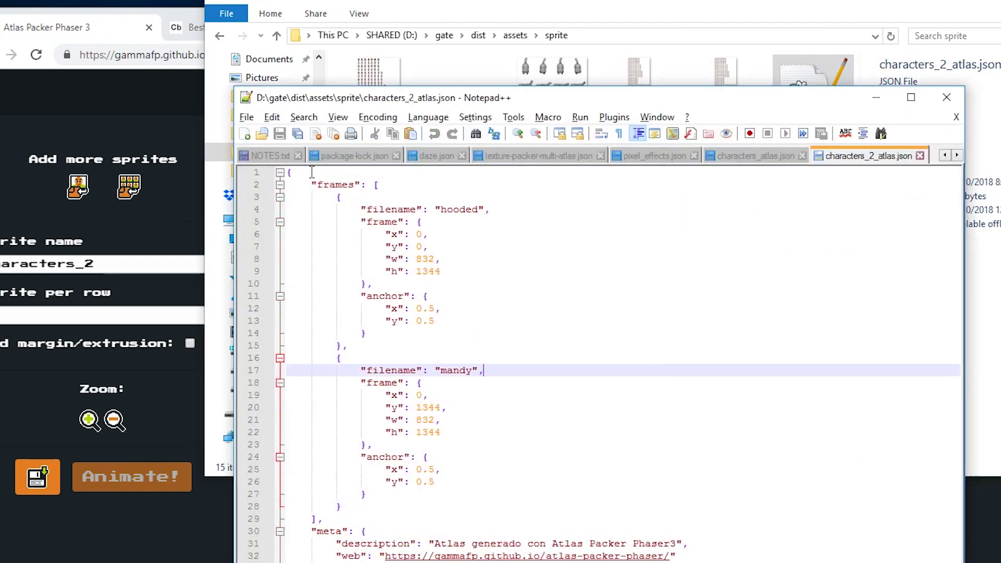
pyautogui.moveTo(312, 172); pyautogui.dragTo(334, 519)
pyautogui.click(334, 519)
pyautogui.doubleClick(456, 370)
# - Line up characters.png with the pngquant_bin folder for automatic palette reduction
pyautogui.click(749, 80)
pyautogui.doubleClick(640, 99)
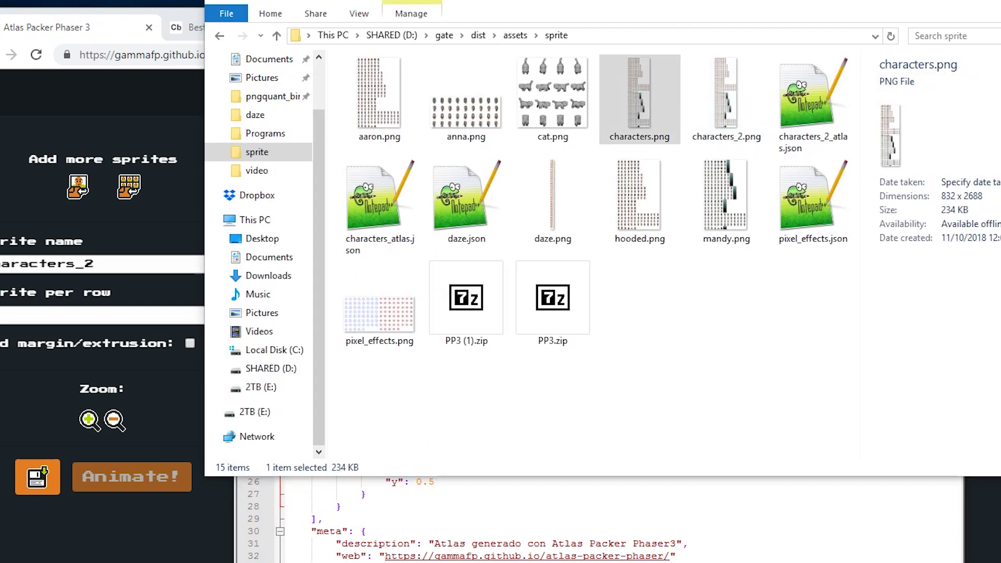
pyautogui.hotkey('alt', 'Tab')
pyautogui.moveTo(561, 53); pyautogui.dragTo(561, 237)
# - Run pngquant's automatic palette reduction on characters.png and compare the output file sizes
pyautogui.moveTo(640, 111); pyautogui.dragTo(532, 343)
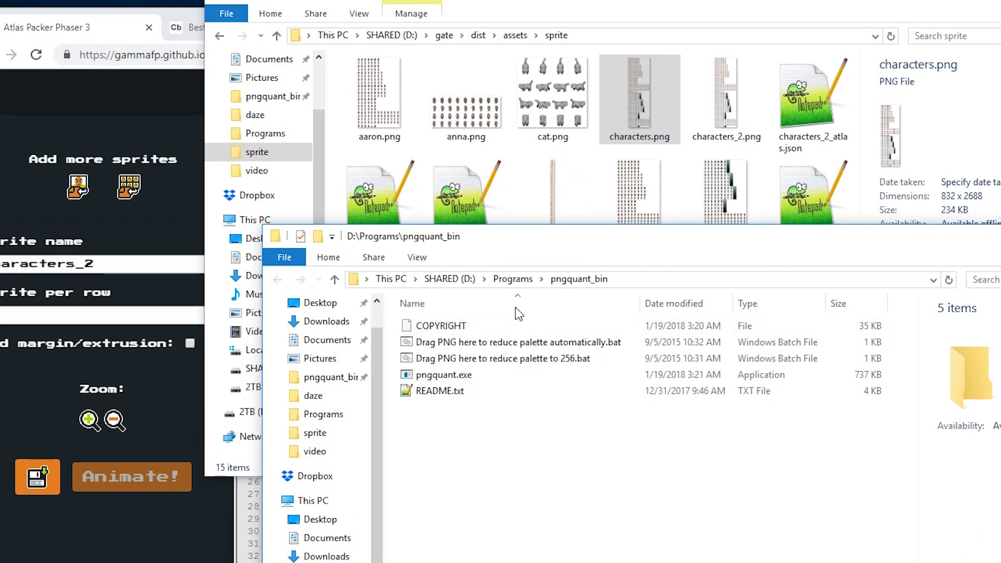
pyautogui.hotkey('alt', 'Tab')
pyautogui.click(469, 206)
pyautogui.click(646, 112)
pyautogui.click(554, 208)
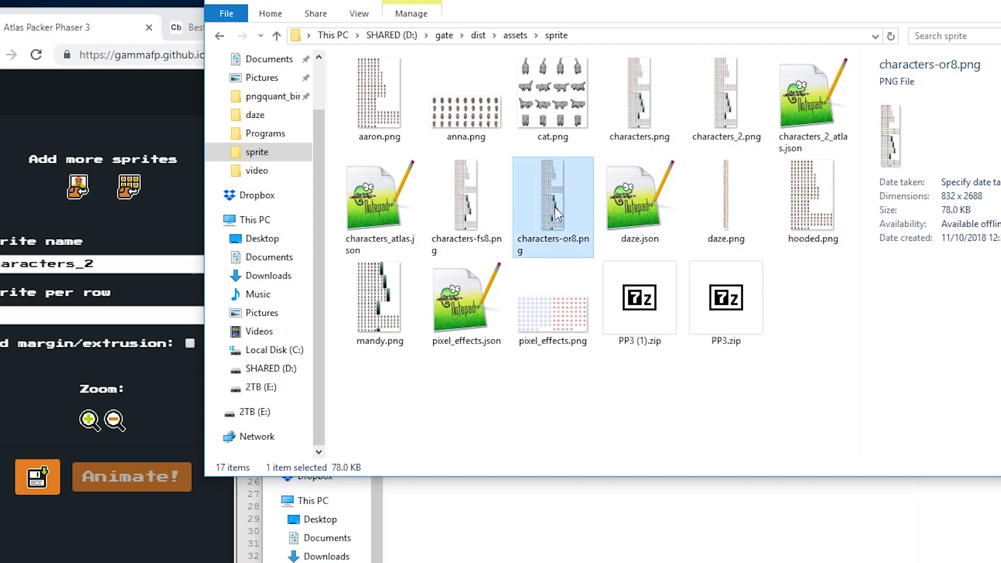
pyautogui.click(468, 206)
pyautogui.click(633, 131)
pyautogui.click(554, 203)
# - Delete characters.png and characters-fs8.png, then start renaming the 78.0 KB characters-or8.png
pyautogui.rightClick(627, 132)
pyautogui.click(638, 462)
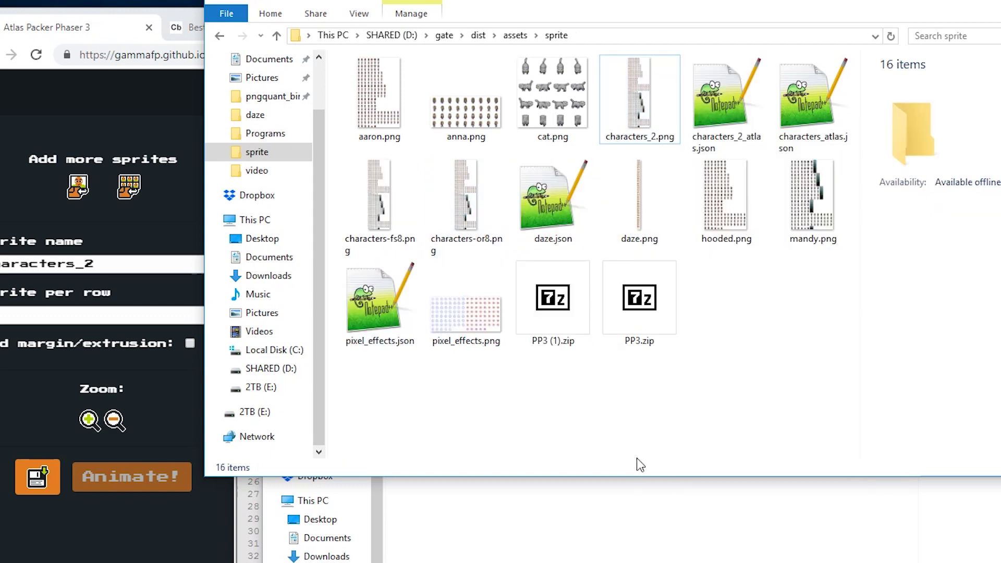
pyautogui.click(470, 203)
pyautogui.click(364, 203)
pyautogui.rightClick(385, 208)
pyautogui.click(452, 562)
pyautogui.rightClick(370, 237)
pyautogui.click(427, 562)
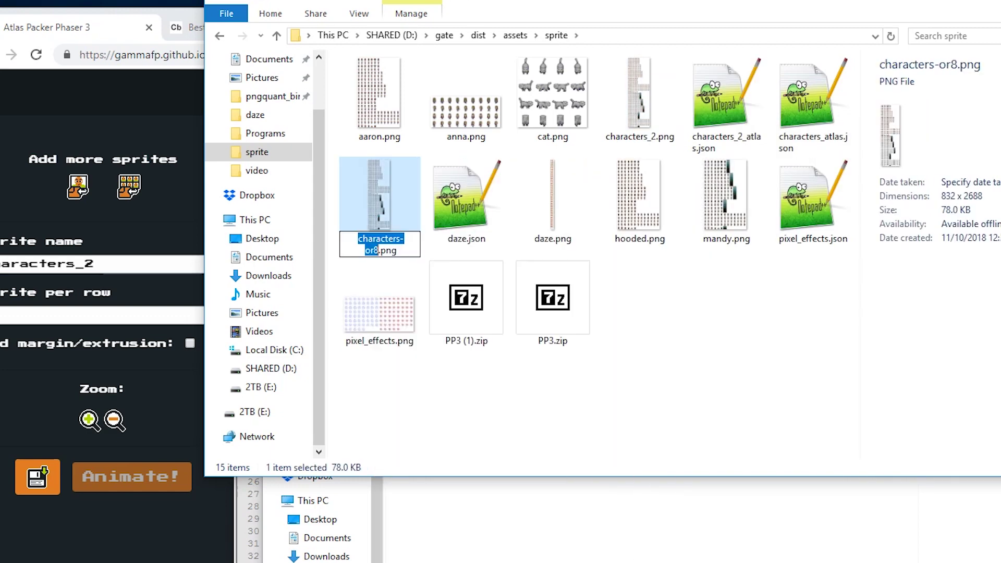